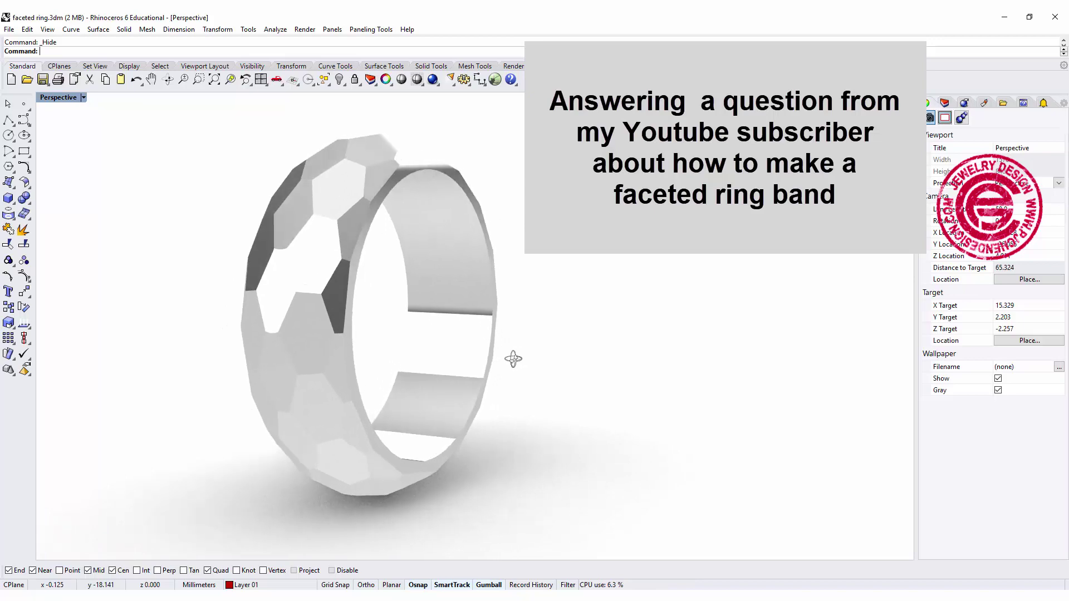
# Switch the Perspective viewport to Shaded display mode.
pyautogui.click(84, 99)
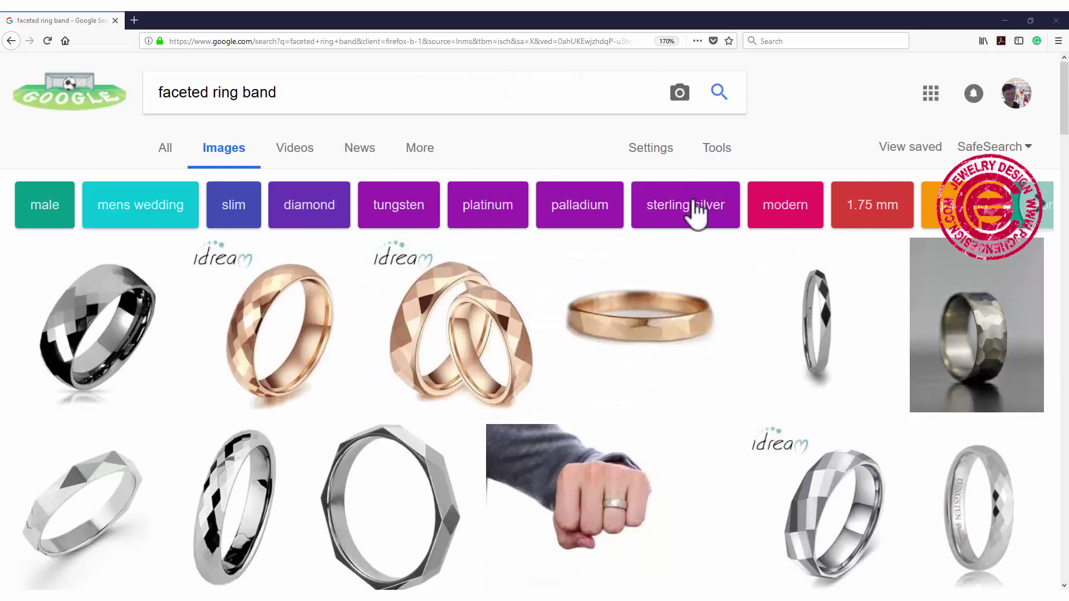
# Browse the faceted ring band results and preview the chiseled sterling silver band from Pinterest.
pyautogui.scroll(-2, 556, 306)
pyautogui.scroll(-6, 559, 307)
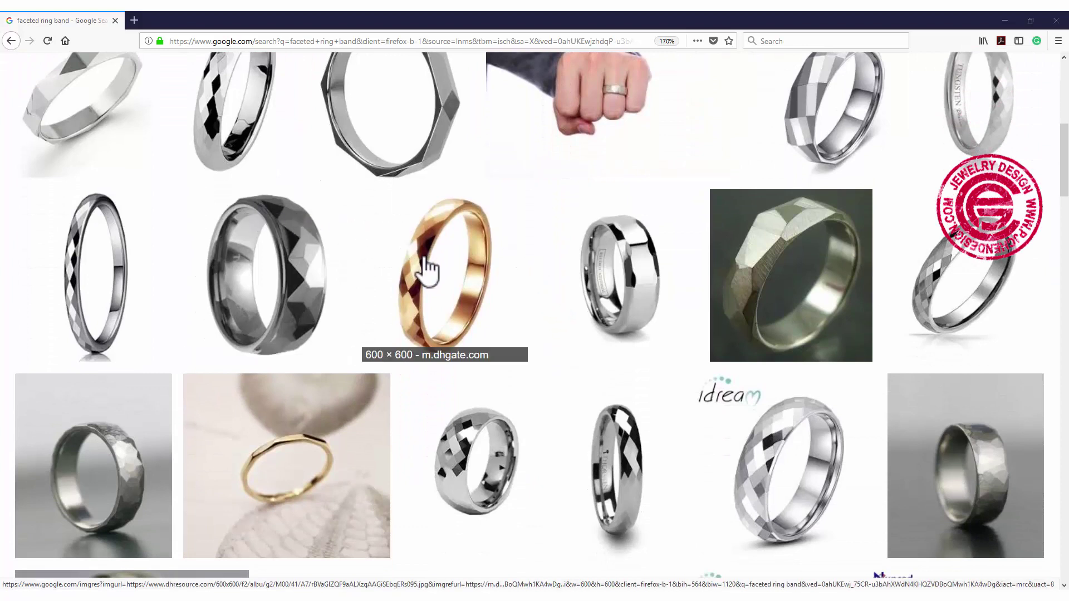
pyautogui.scroll(2, 427, 269)
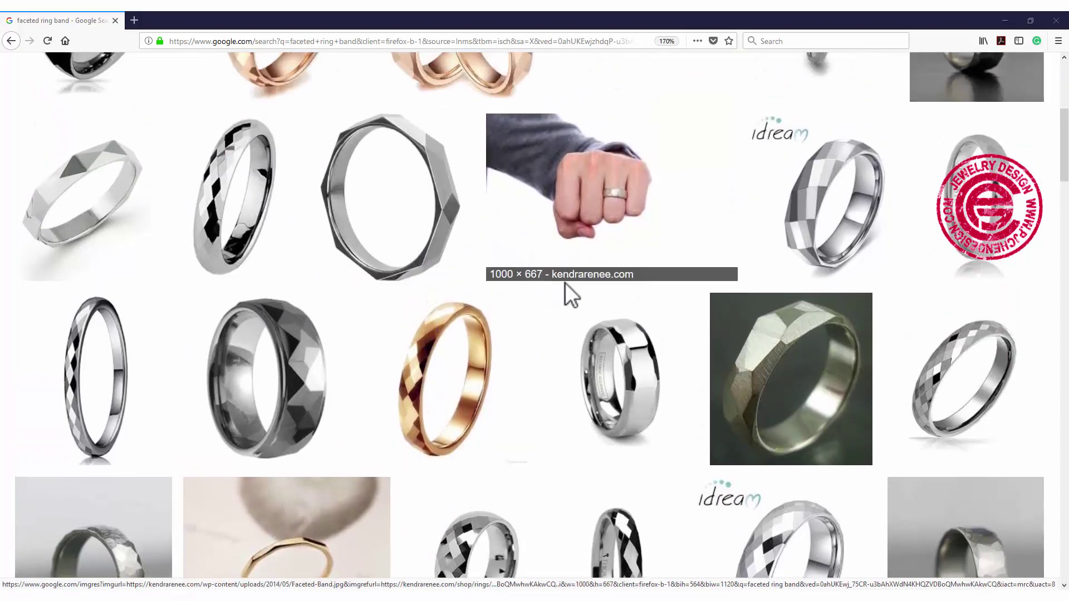
pyautogui.scroll(-2, 651, 287)
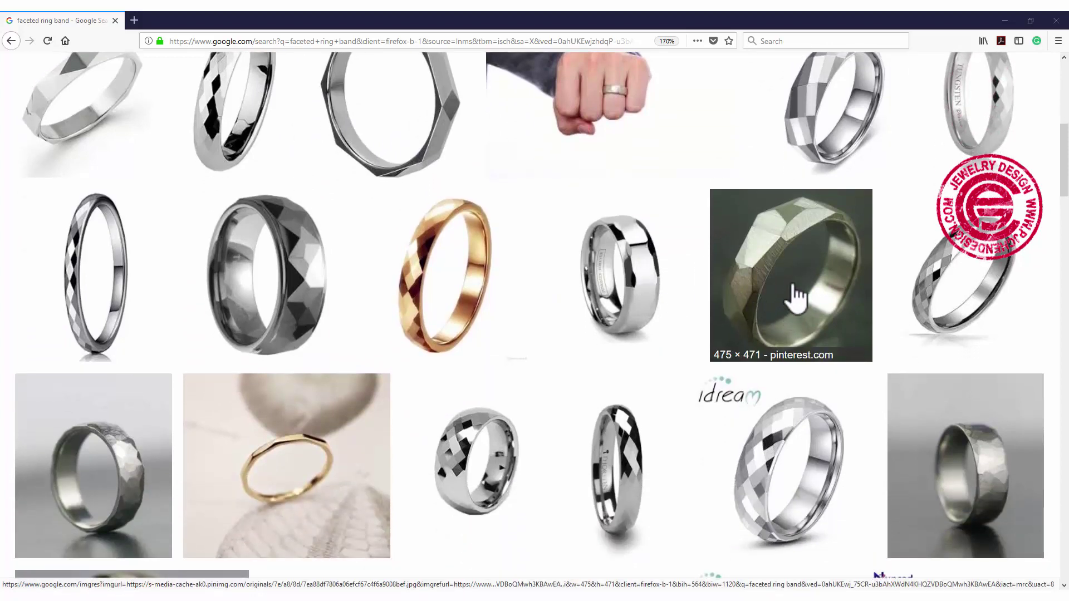
pyautogui.click(795, 292)
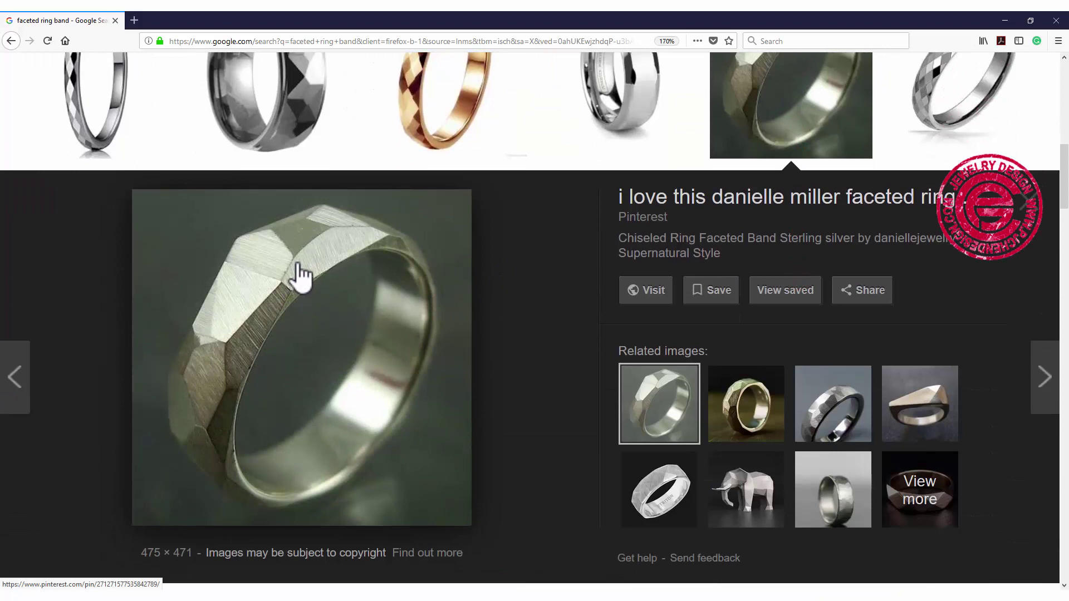
# Look through the enlarged preview, then scroll back to the top of the results.
pyautogui.scroll(-2, 300, 275)
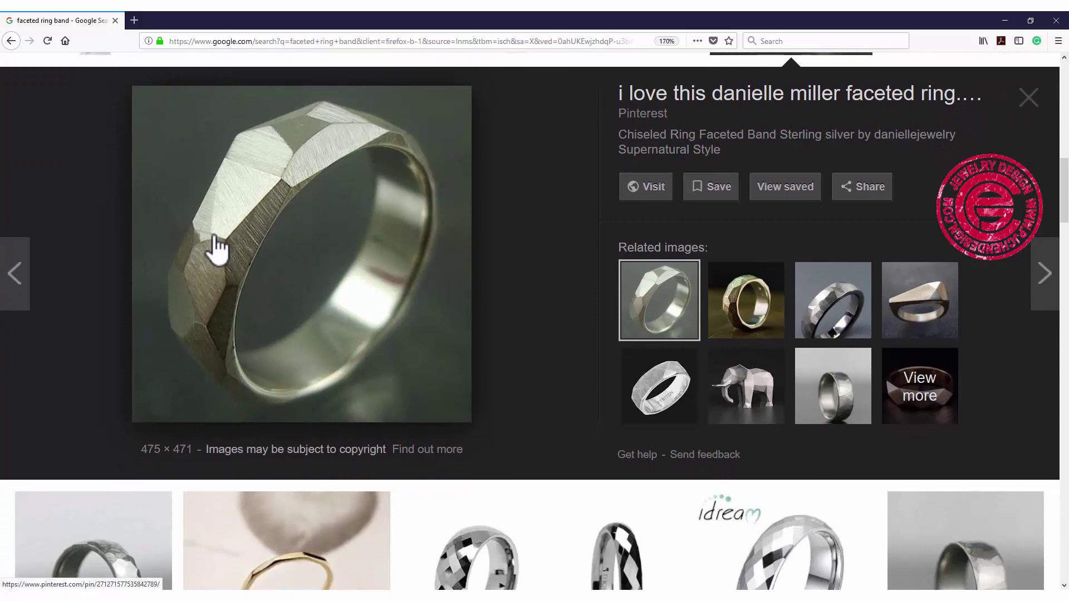
pyautogui.scroll(-2, 216, 246)
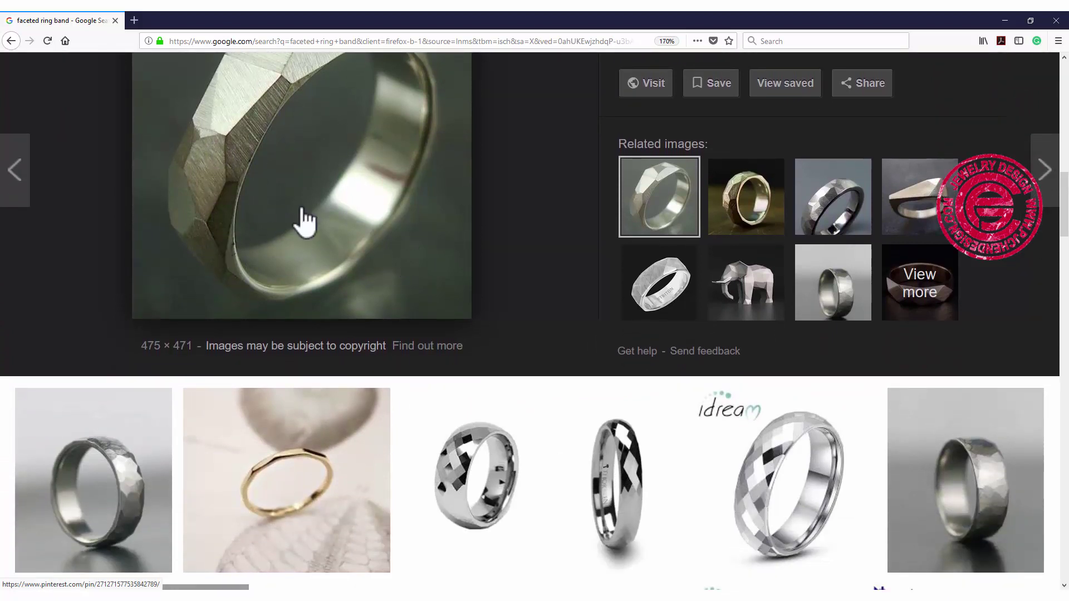
pyautogui.scroll(2, 329, 208)
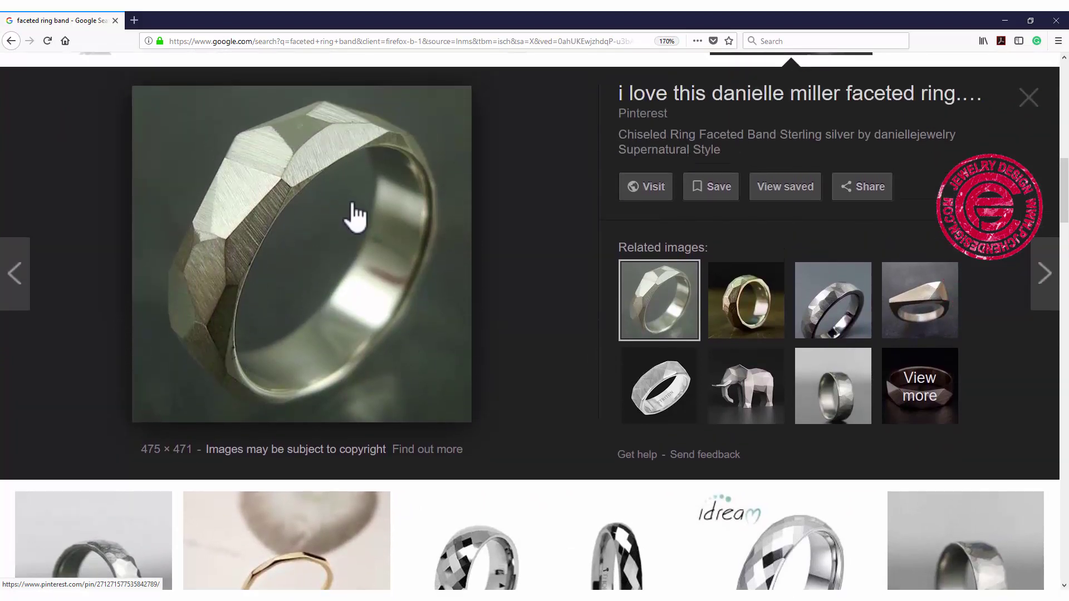
pyautogui.scroll(-2, 339, 212)
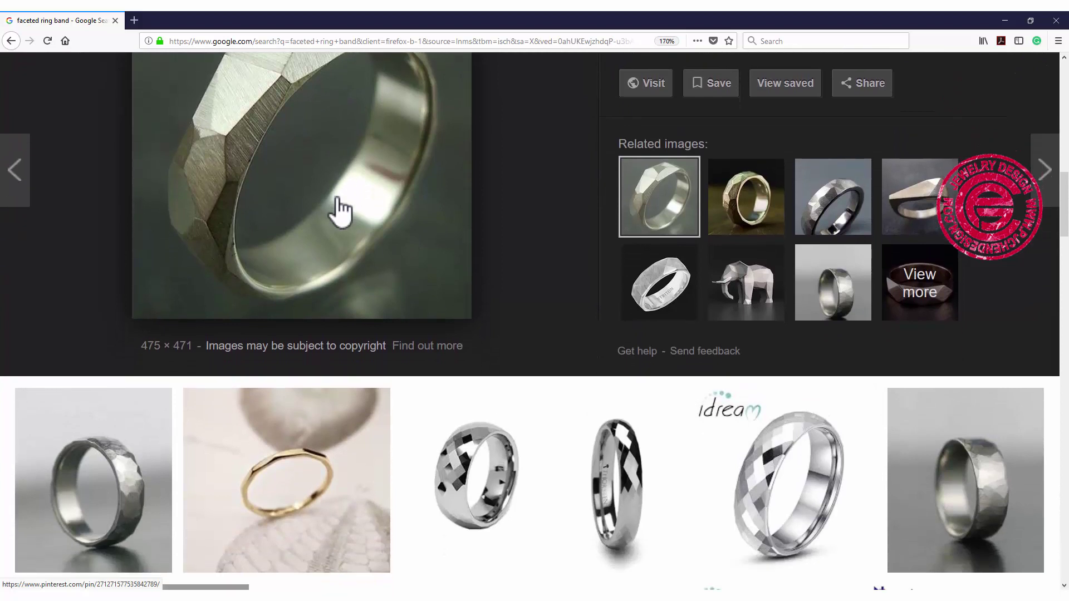
pyautogui.scroll(-4, 314, 196)
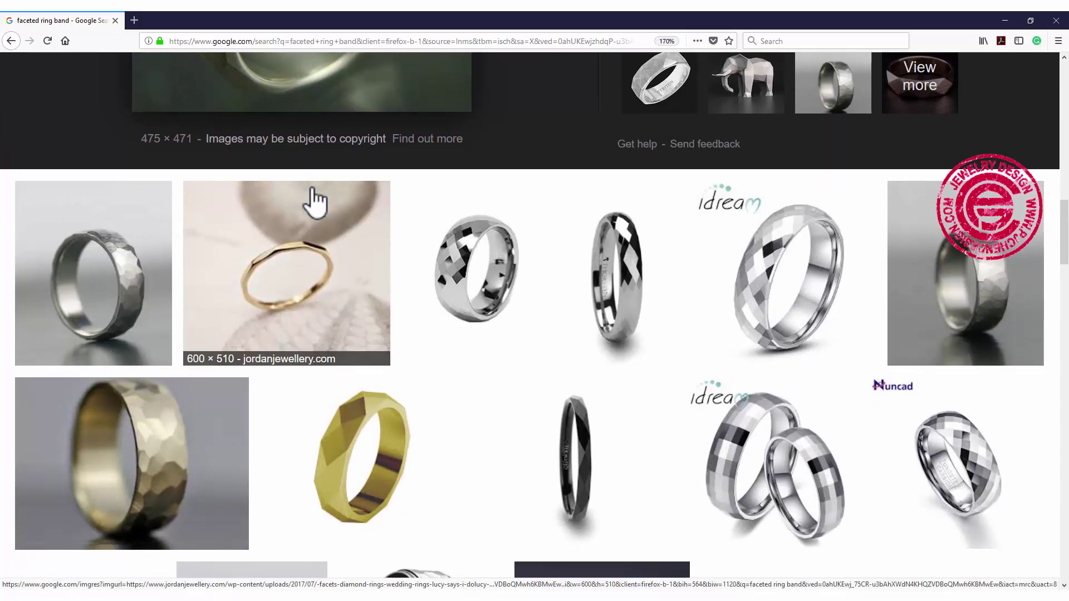
pyautogui.scroll(6, 315, 201)
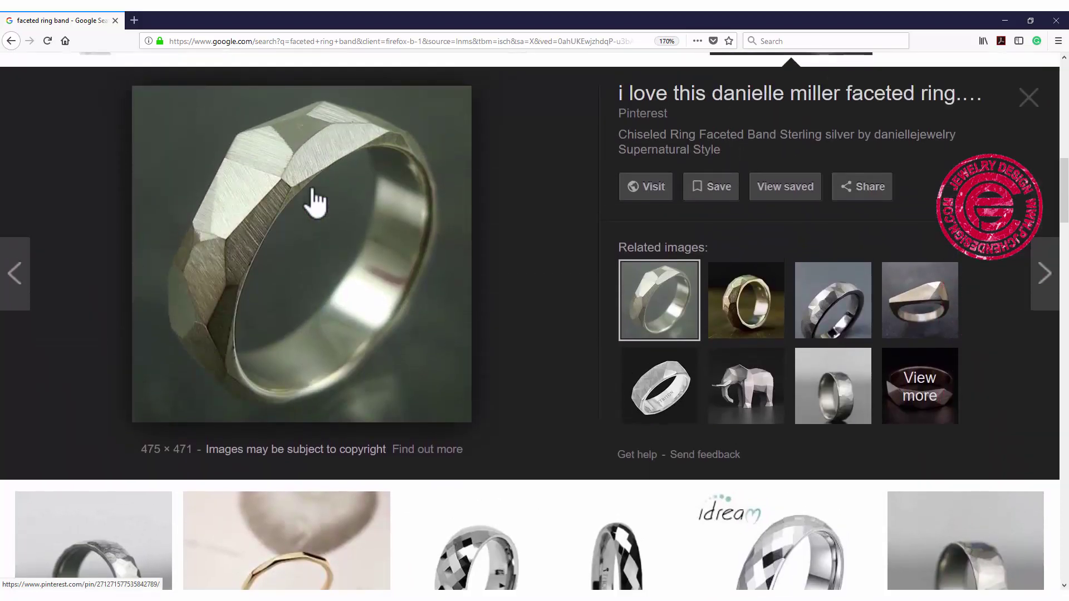
pyautogui.scroll(8, 313, 201)
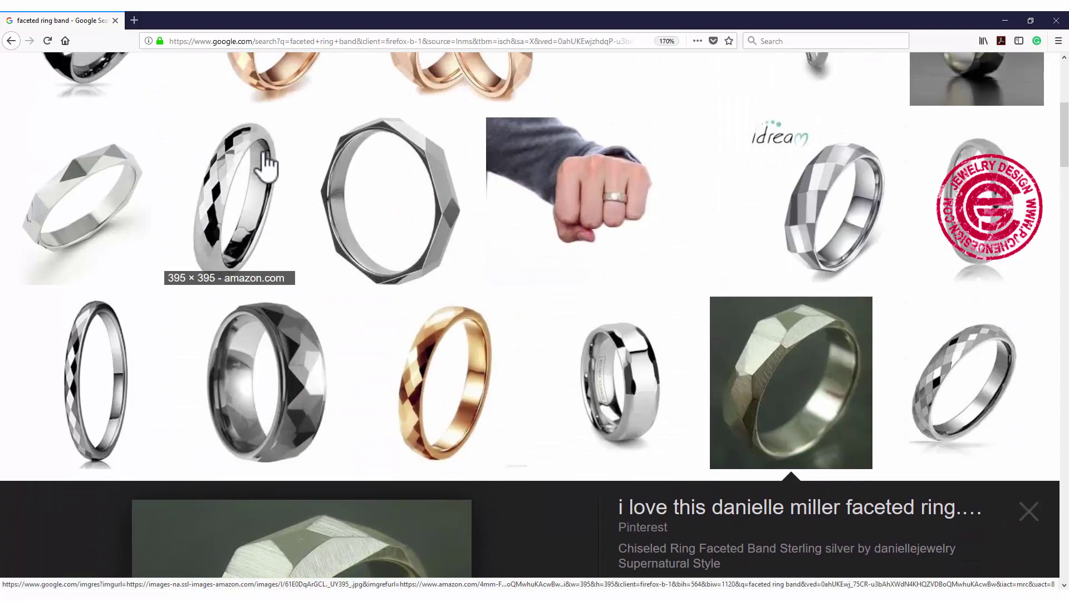
pyautogui.scroll(6, 317, 227)
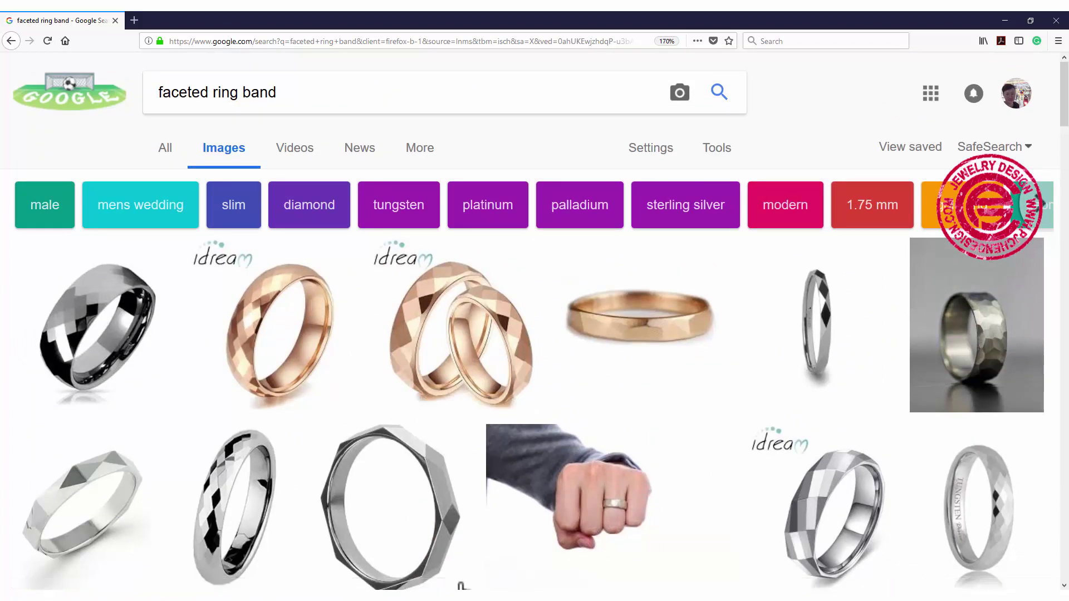
# Return to Rhino, then orbit and zoom the Perspective view onto the ring's facets and inner face.
pyautogui.click(422, 543)
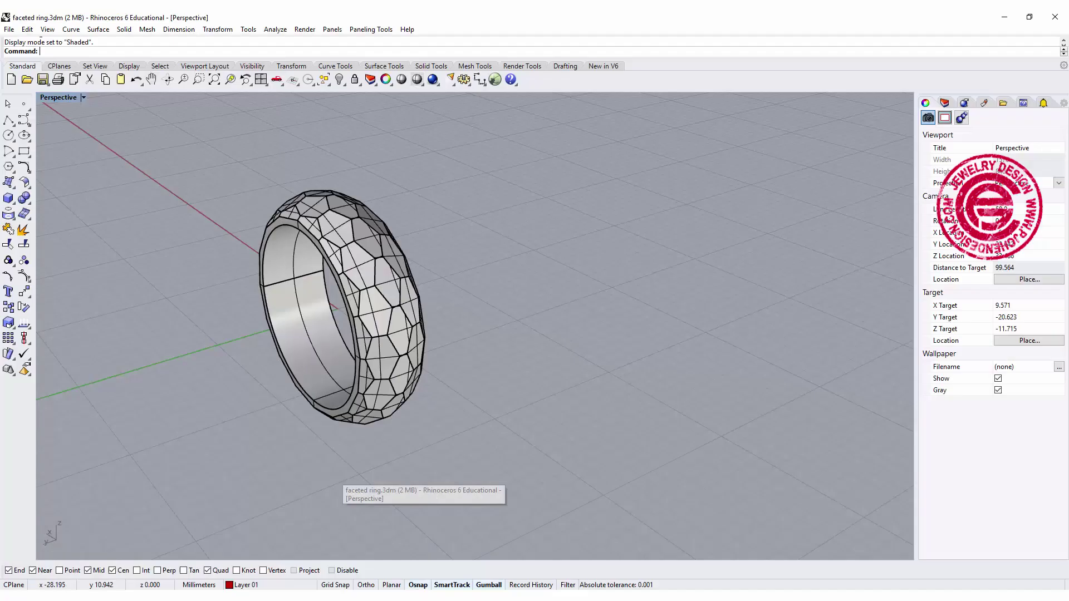
pyautogui.click(563, 404)
pyautogui.moveTo(526, 352); pyautogui.dragTo(385, 345, button='right')
pyautogui.scroll(2, 382, 336)
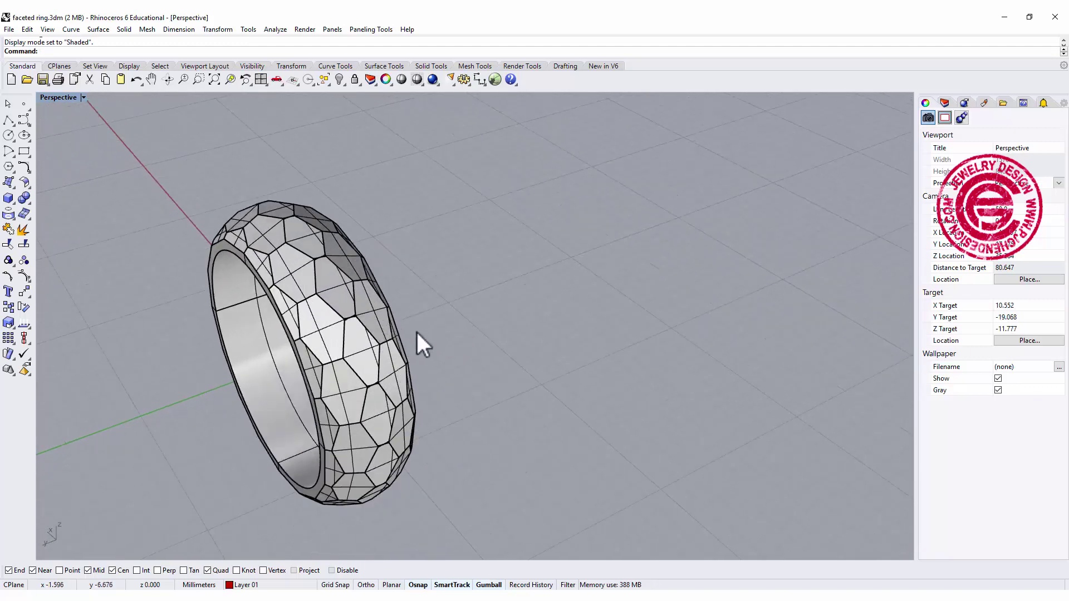
pyautogui.moveTo(435, 326); pyautogui.dragTo(450, 303, button='right')
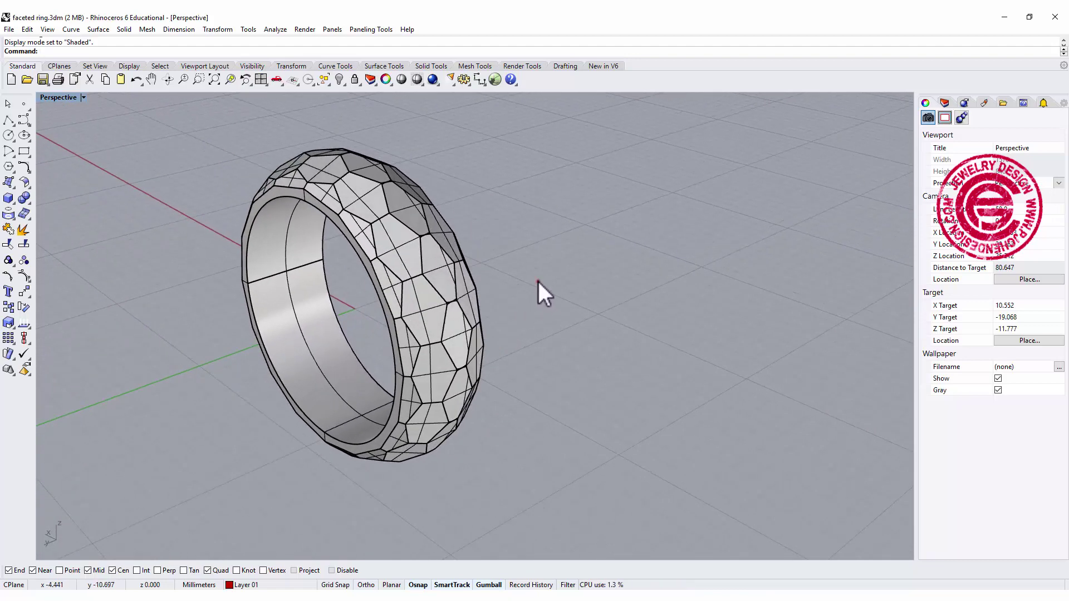
# Restore four viewports and draw a 16 mm diameter circle at the origin in Front view.
pyautogui.doubleClick(44, 97)
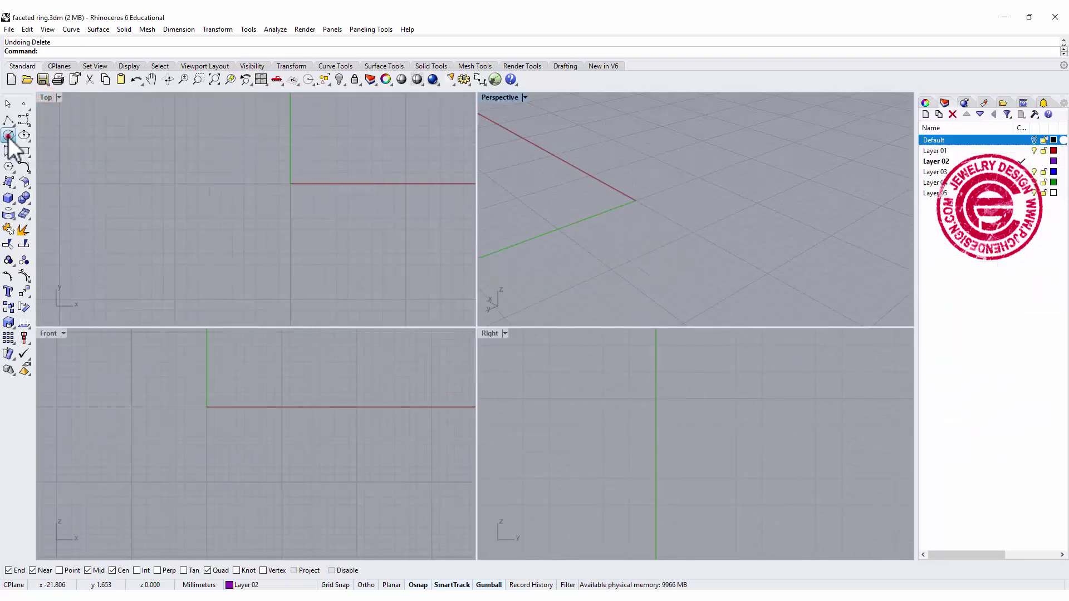
pyautogui.click(8, 135)
pyautogui.click(207, 407)
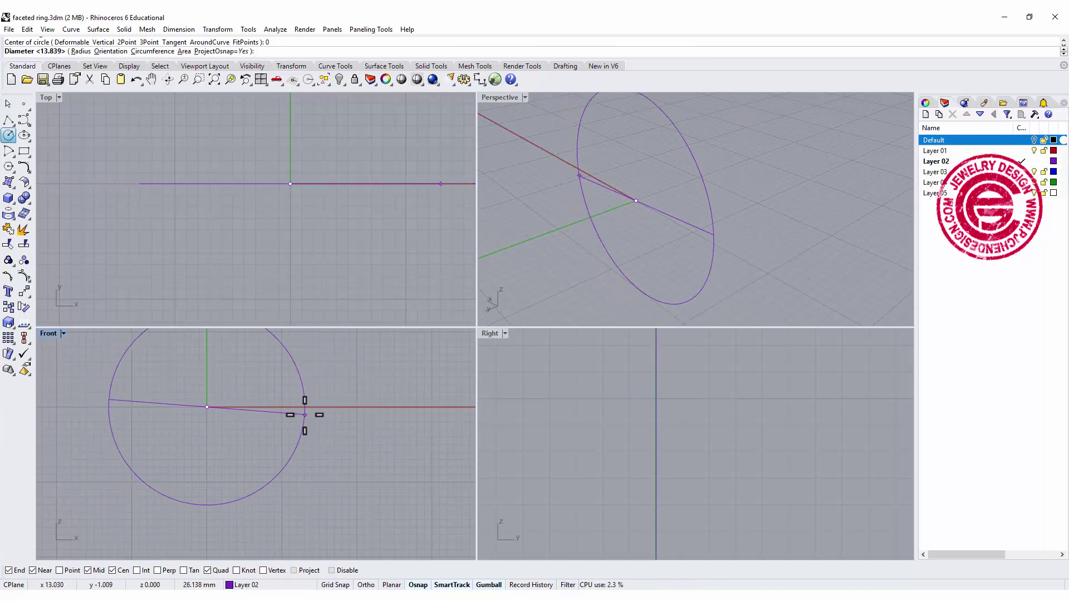
pyautogui.write('16')
pyautogui.press('Return')
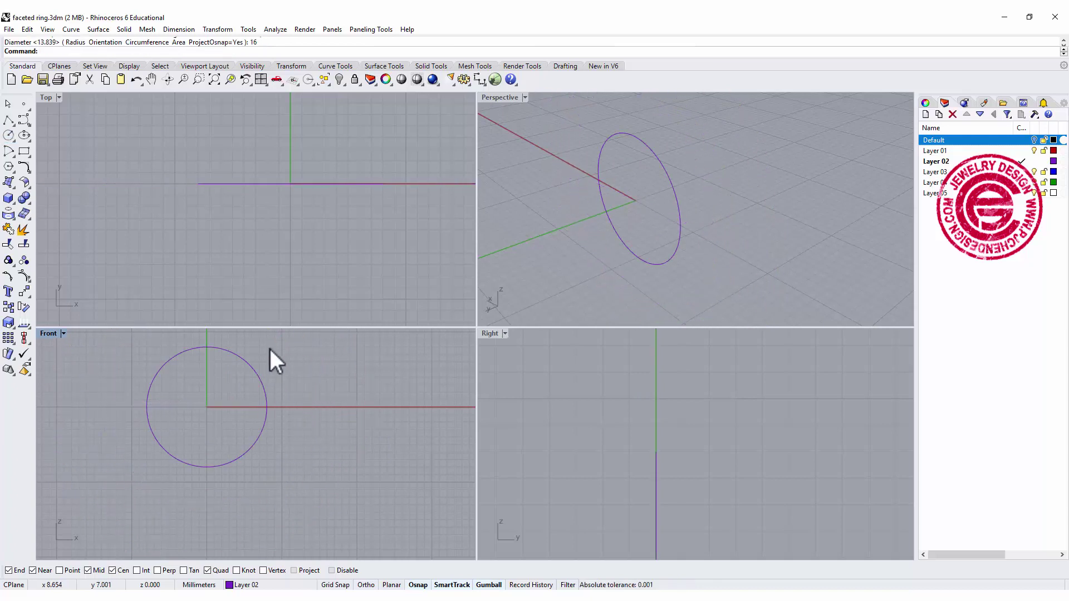
# Maximize the Right view and recentre it on the axes.
pyautogui.moveTo(301, 246); pyautogui.dragTo(329, 273, button='right')
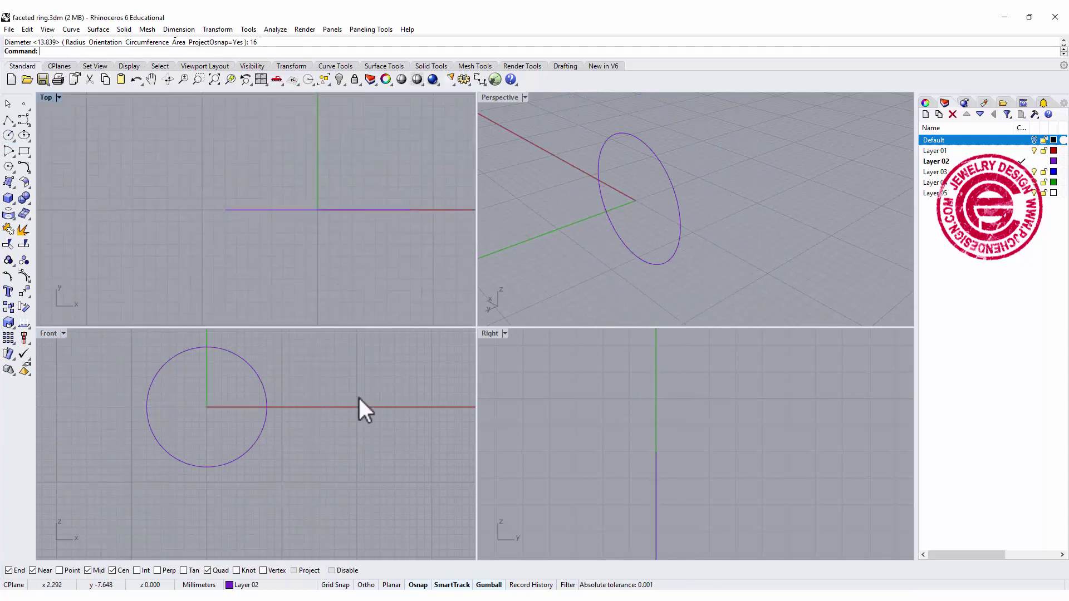
pyautogui.doubleClick(492, 334)
pyautogui.moveTo(437, 365); pyautogui.dragTo(459, 339, button='right')
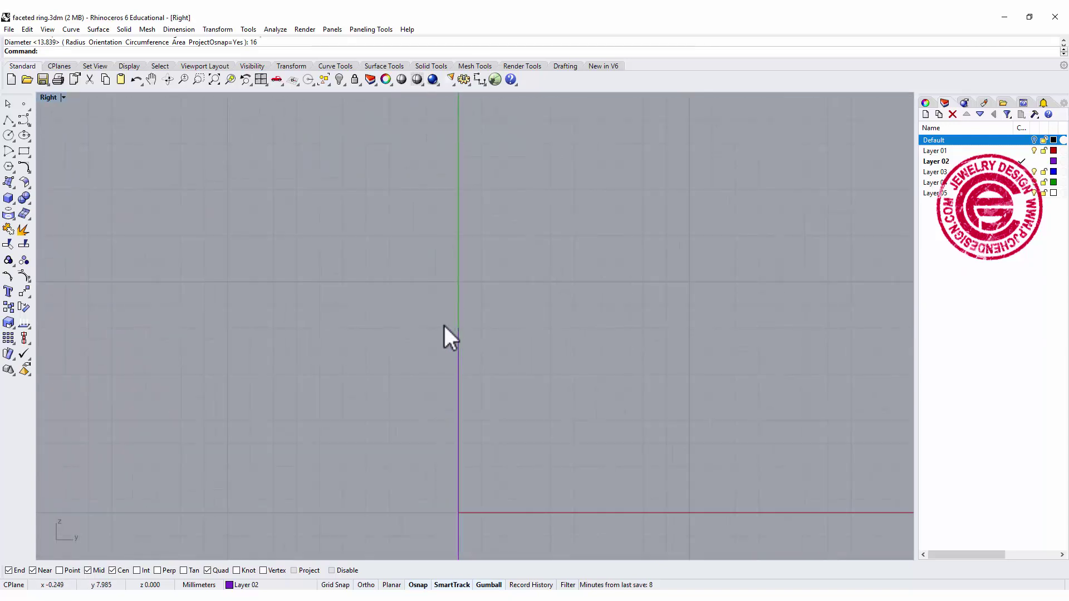
# Draw an arc centred at the top of the circle, spanning left to right.
pyautogui.click(8, 152)
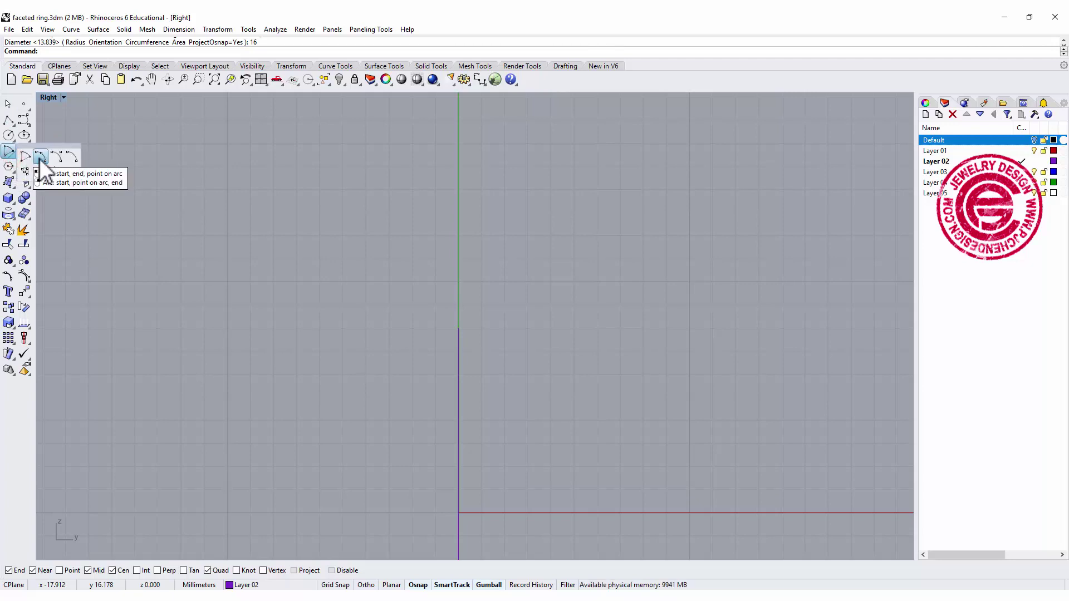
pyautogui.click(40, 158)
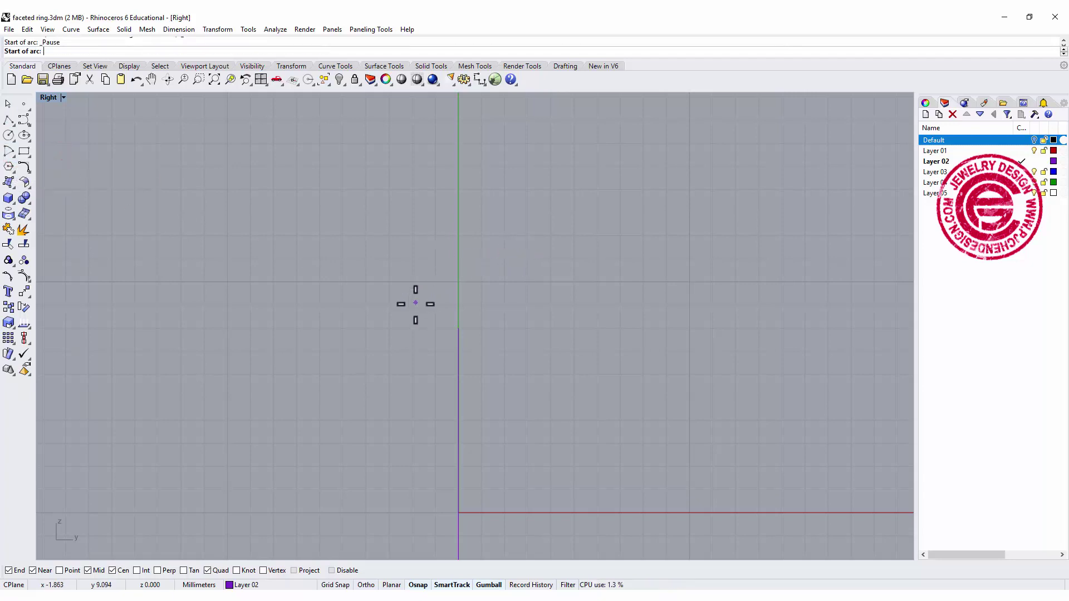
pyautogui.click(9, 150)
pyautogui.click(459, 327)
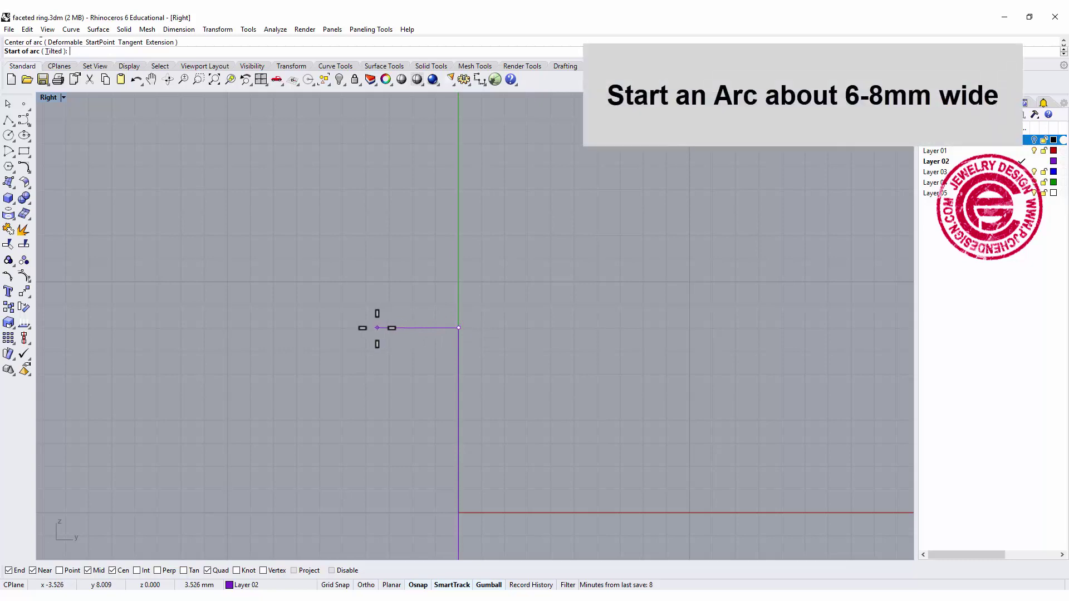
pyautogui.click(377, 328)
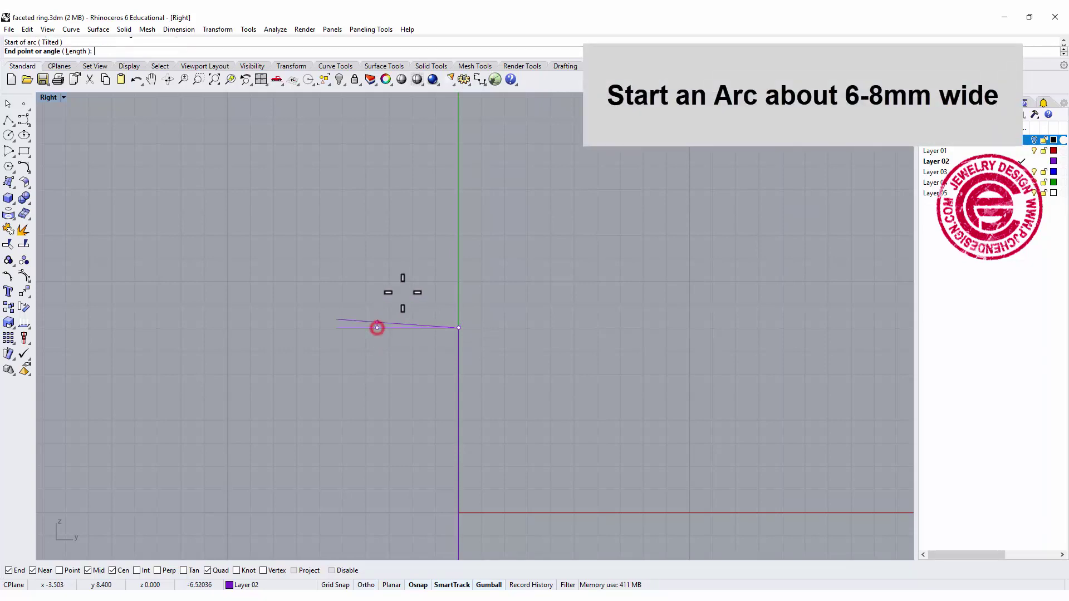
pyautogui.click(520, 325)
# Move the arc's top three control points with the gumball to make the arc taller.
pyautogui.click(536, 312)
pyautogui.press('F10')
pyautogui.moveTo(318, 210); pyautogui.dragTo(662, 272)
pyautogui.moveTo(458, 203)
pyautogui.mouseDown()
pyautogui.moveTo(460, 249)
pyautogui.moveTo(460, 222)
pyautogui.mouseUp()
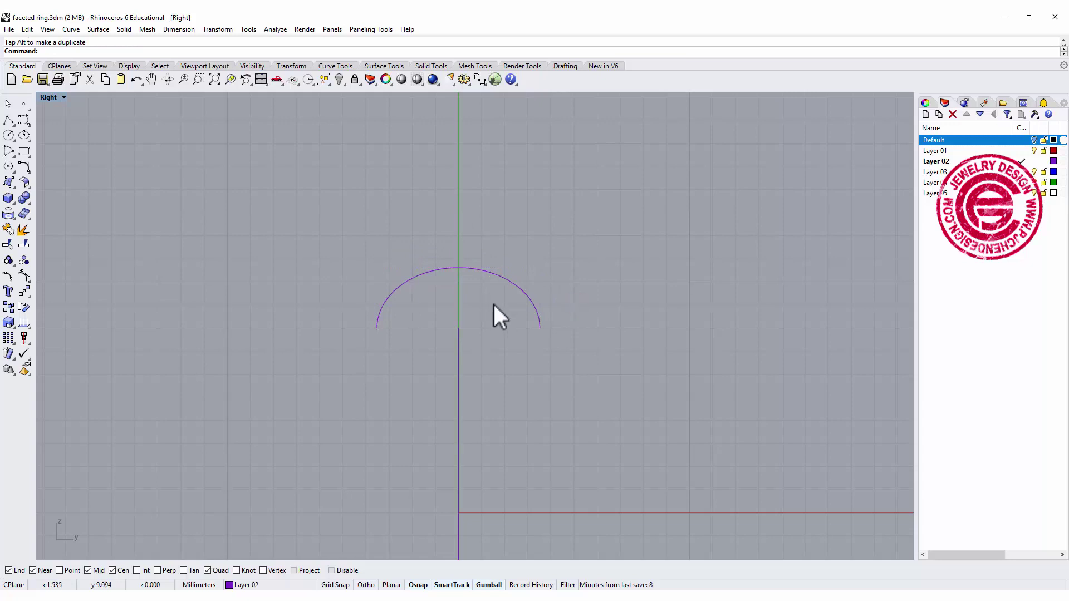
pyautogui.scroll(2, 576, 336)
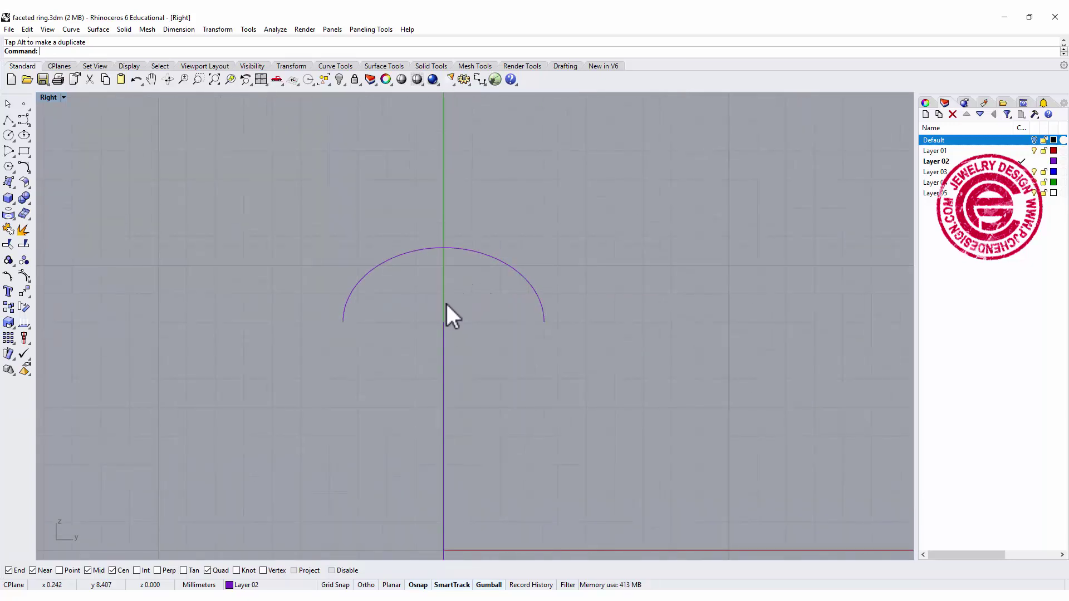
pyautogui.click(423, 250)
pyautogui.press('F10')
pyautogui.moveTo(287, 215); pyautogui.dragTo(629, 273)
pyautogui.moveTo(445, 209); pyautogui.dragTo(444, 203)
pyautogui.click(723, 271)
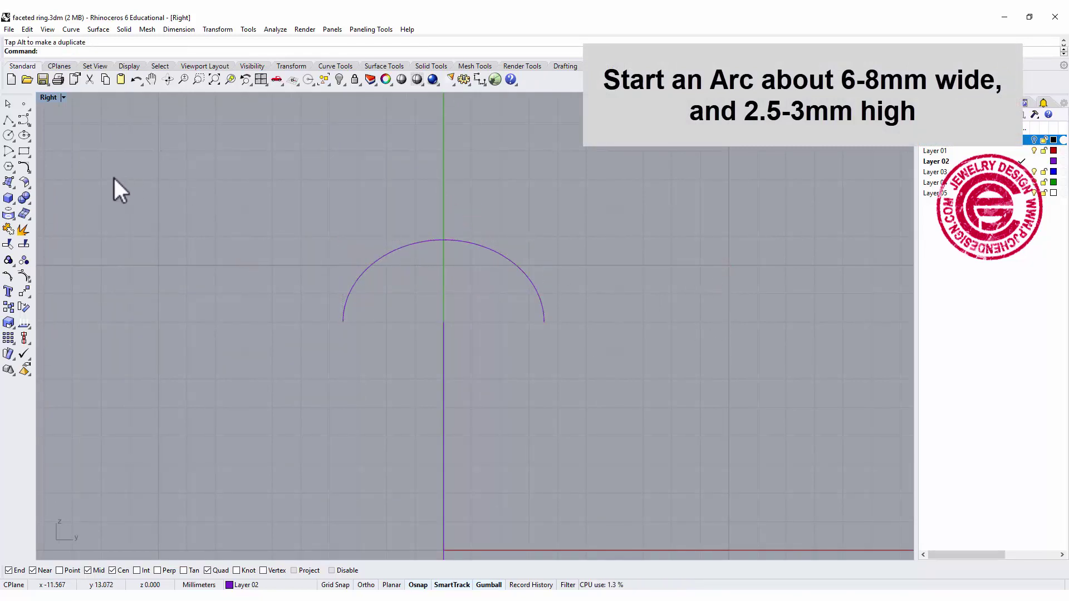
# Draw a straight base line between the arc ends and join both into one closed profile.
pyautogui.click(8, 121)
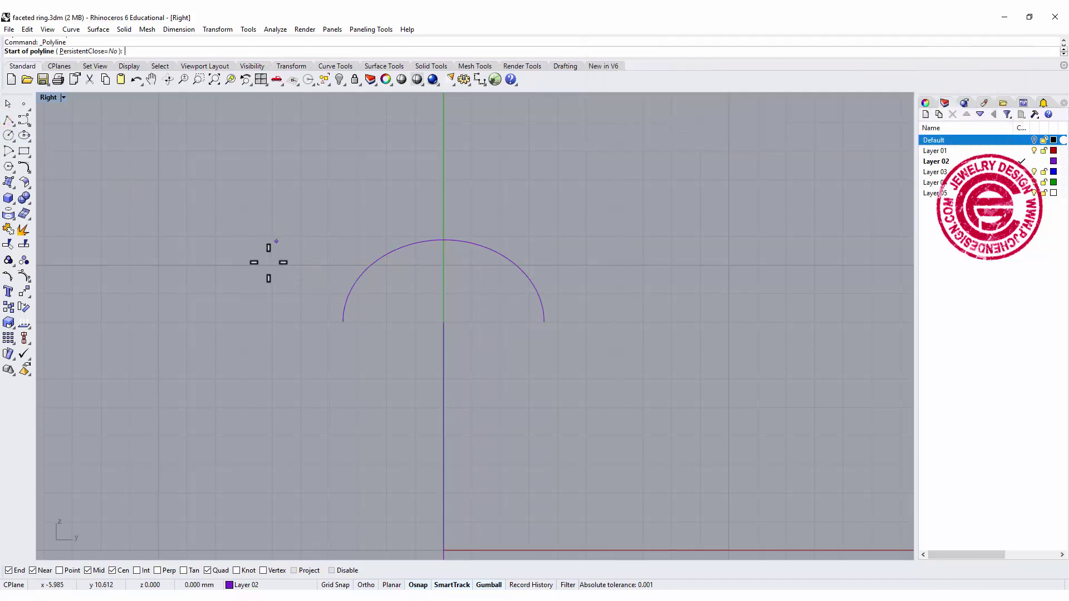
pyautogui.click(343, 322)
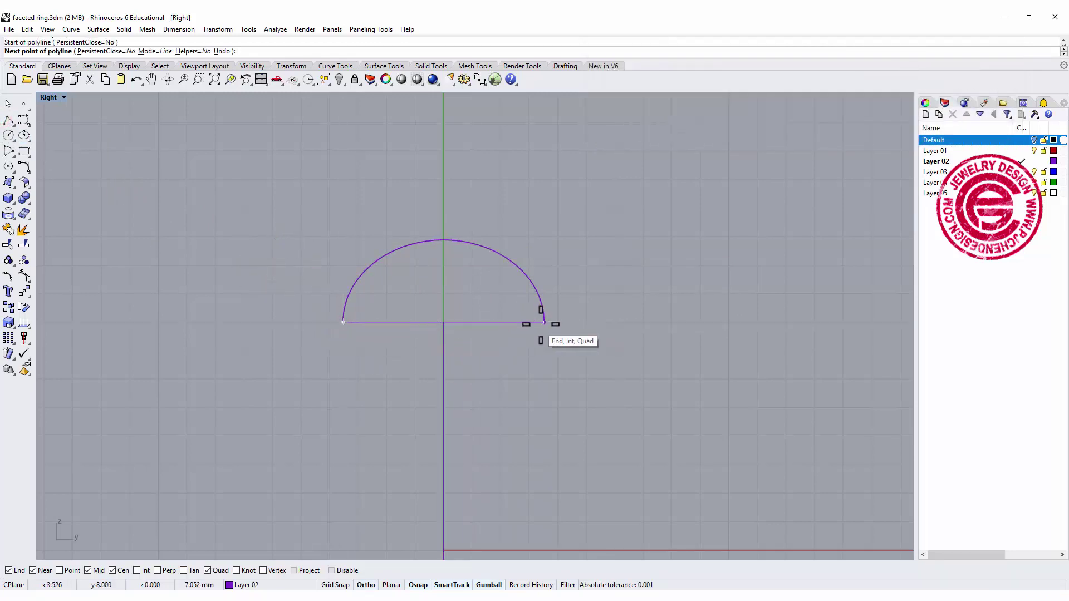
pyautogui.click(543, 323)
pyautogui.rightClick(610, 361)
pyautogui.moveTo(573, 337); pyautogui.dragTo(525, 308)
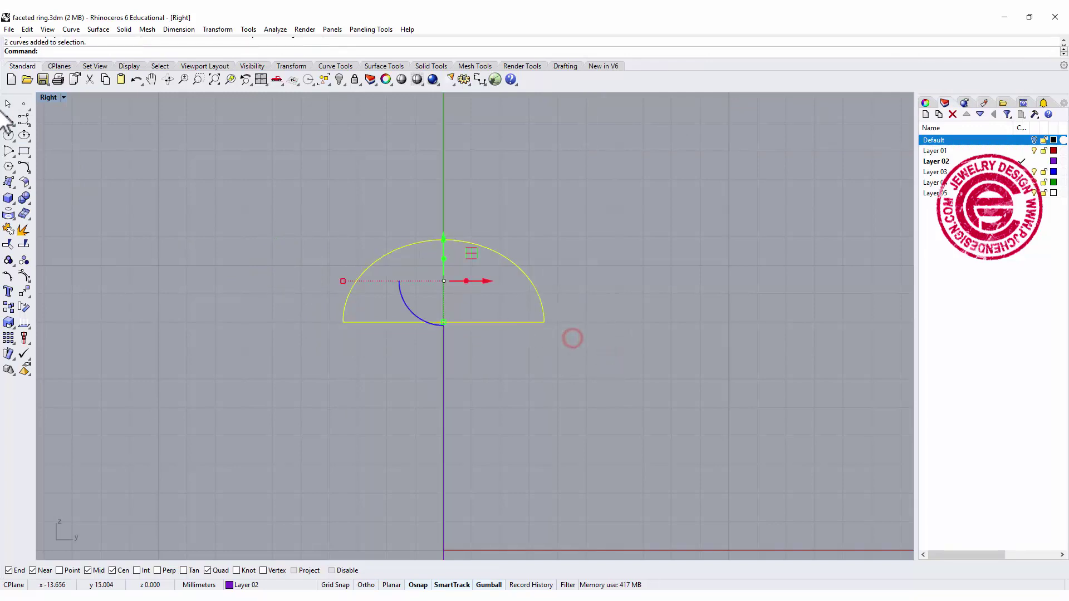
pyautogui.click(9, 228)
# Restore the four-view layout and clear the selection.
pyautogui.doubleClick(48, 97)
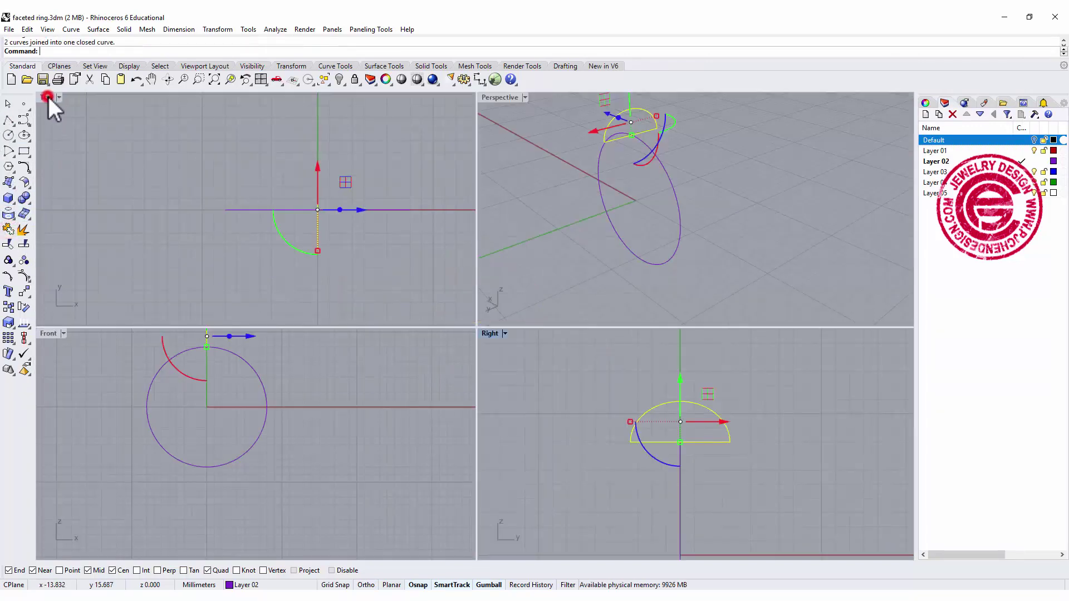
pyautogui.moveTo(593, 219); pyautogui.dragTo(732, 201, button='right')
pyautogui.click(731, 201)
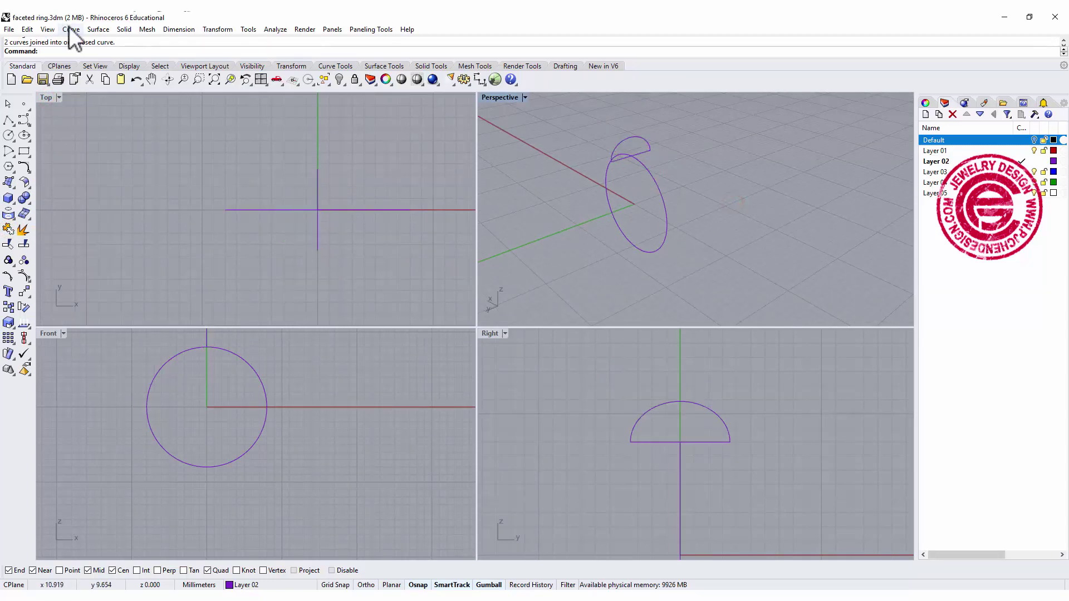
# Sweep 1 Rail the half-dome profile along the 16 mm circle to form the ring band.
pyautogui.click(94, 30)
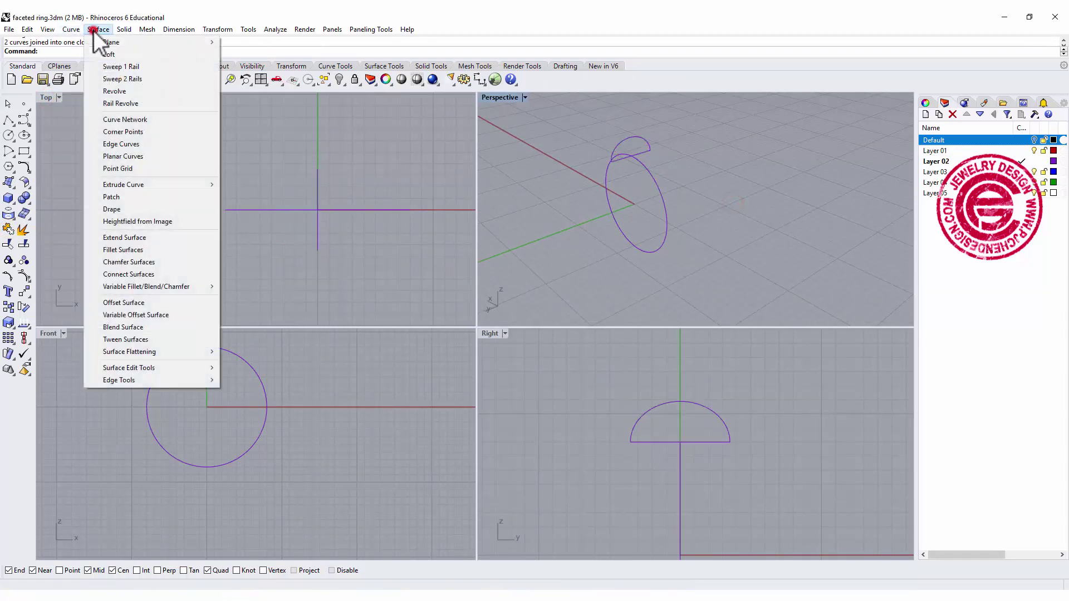
pyautogui.click(111, 66)
pyautogui.click(642, 166)
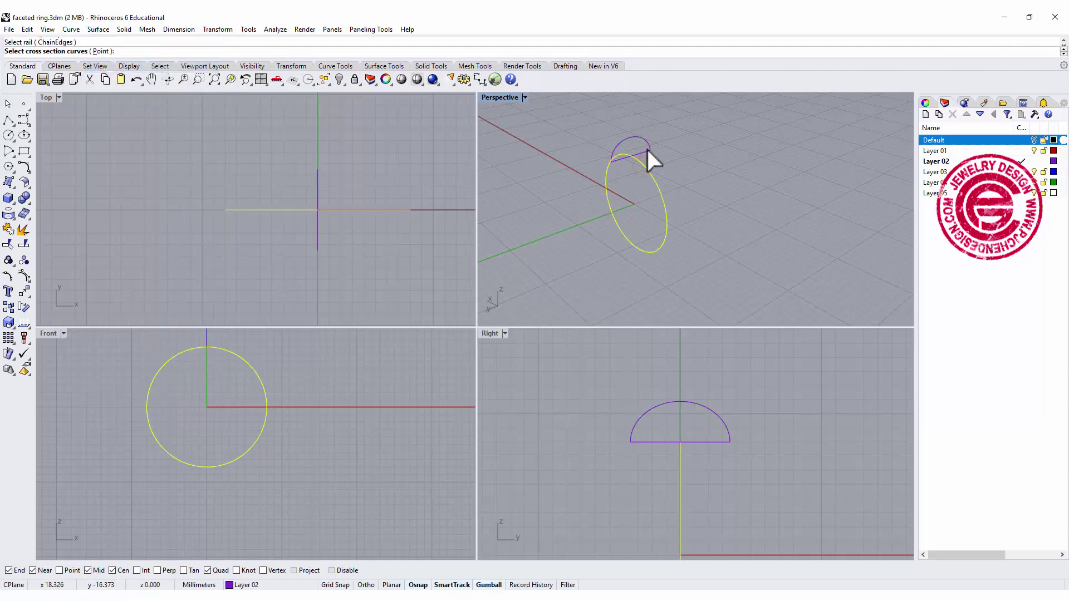
pyautogui.click(647, 149)
pyautogui.press('Return')
pyautogui.press('Return')
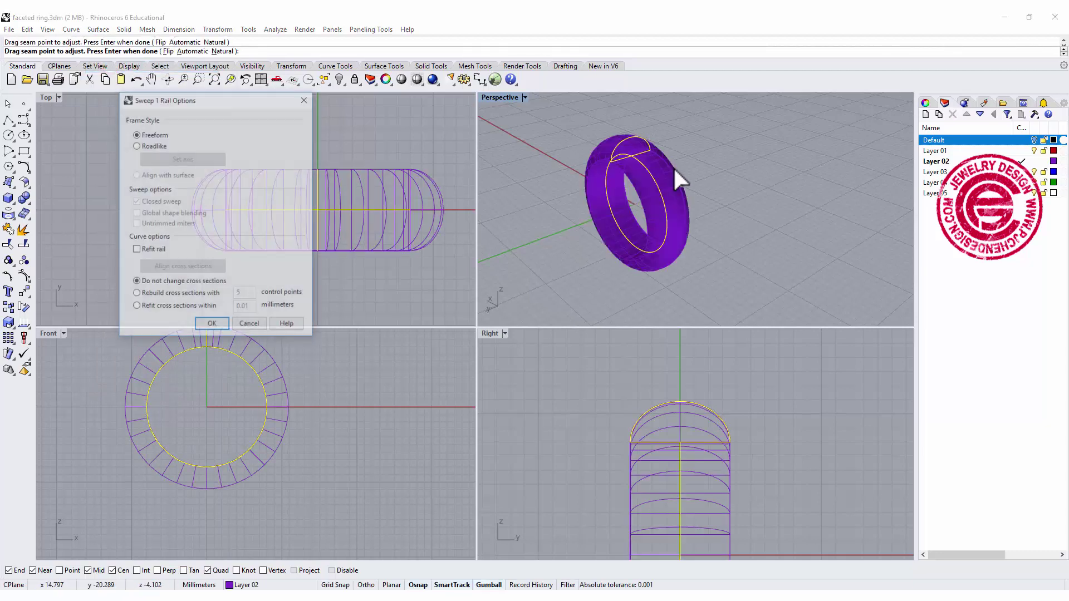
pyautogui.click(212, 325)
pyautogui.moveTo(644, 222); pyautogui.dragTo(681, 237, button='right')
pyautogui.moveTo(318, 384); pyautogui.dragTo(280, 417, button='right')
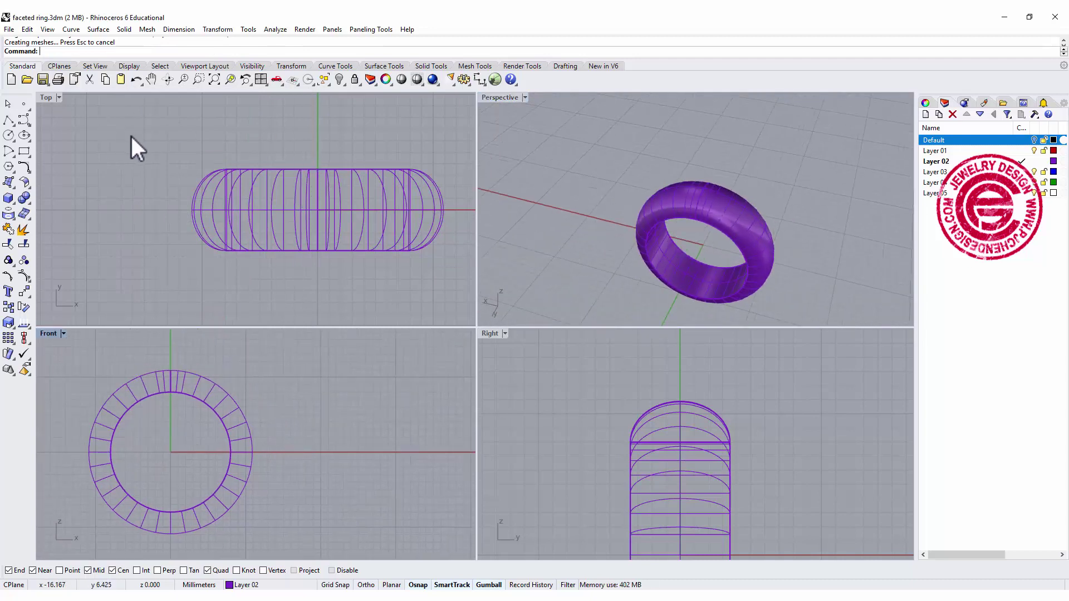
# Draw a rectangular box solid using the Top and Front views.
pyautogui.click(14, 204)
pyautogui.click(22, 201)
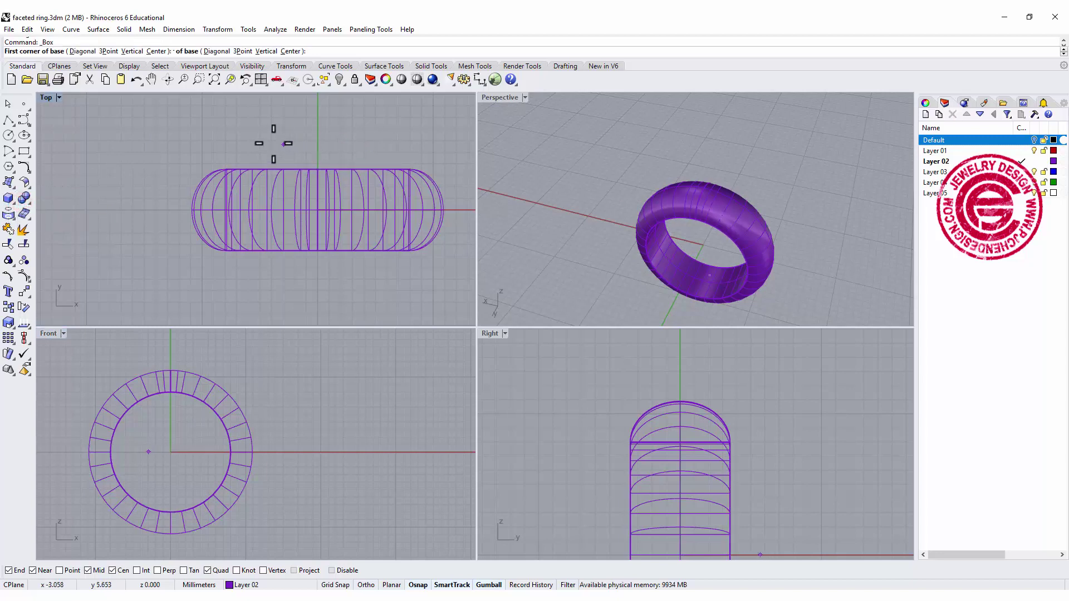
pyautogui.click(258, 139)
pyautogui.click(382, 283)
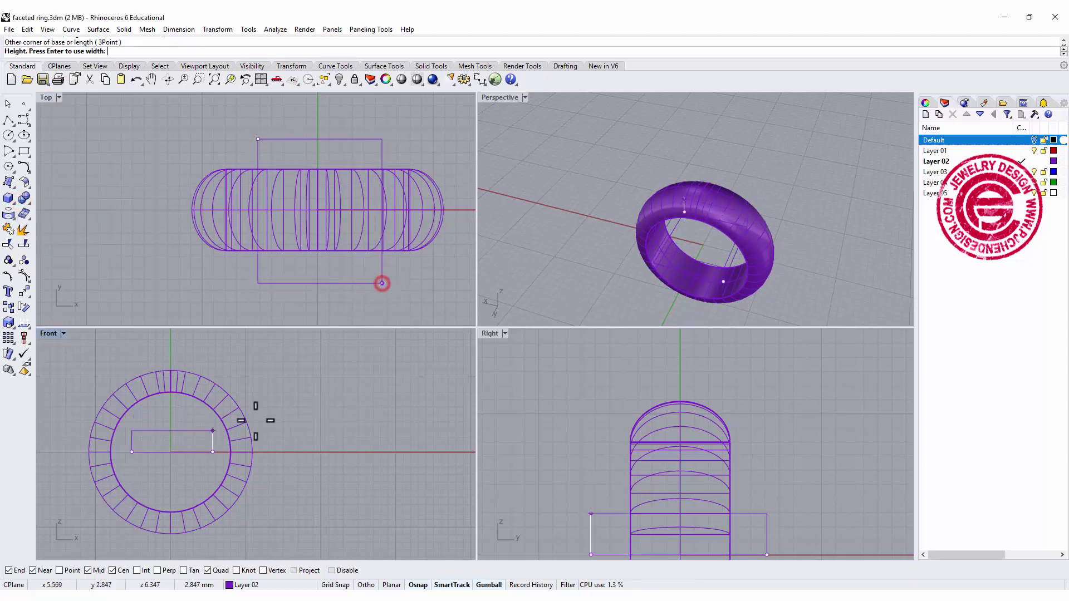
pyautogui.click(208, 432)
pyautogui.moveTo(208, 433); pyautogui.dragTo(314, 433, button='right')
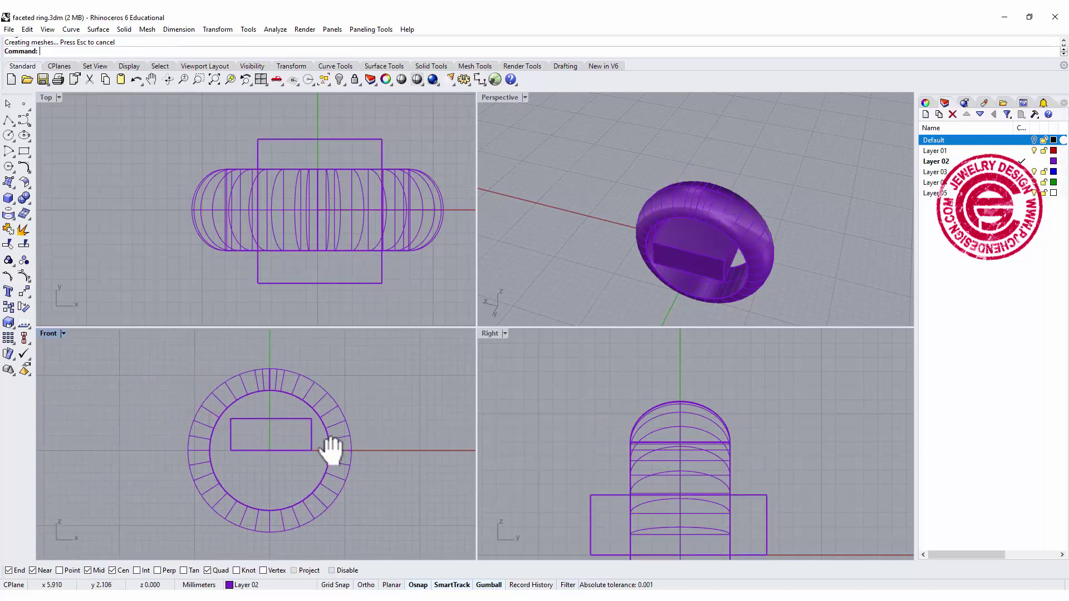
pyautogui.moveTo(331, 258); pyautogui.dragTo(328, 263, button='right')
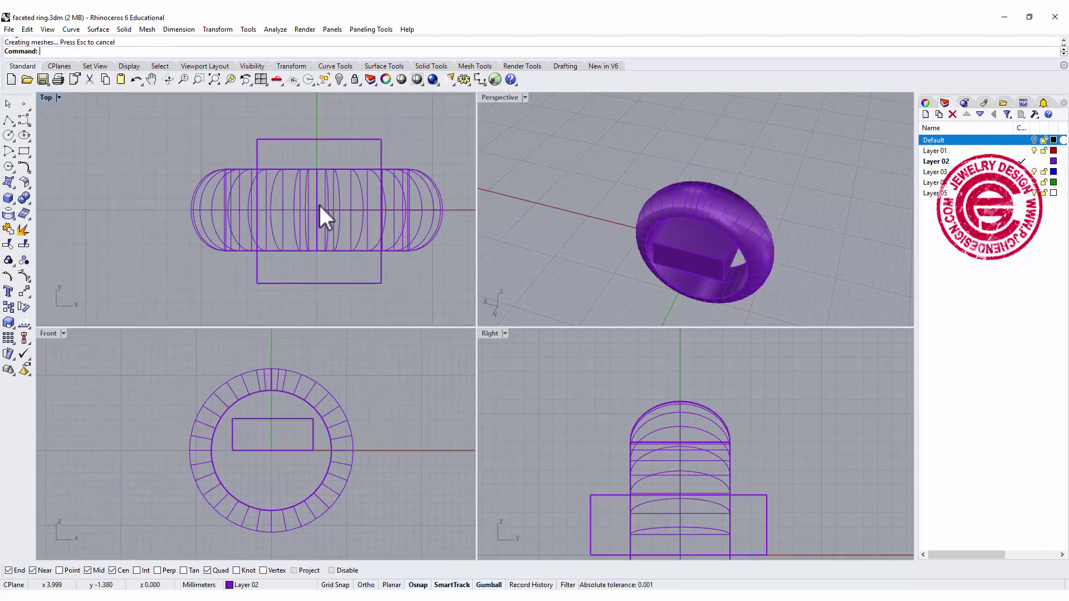
# Centre-align the box with the ring at point 0.
pyautogui.click(355, 284)
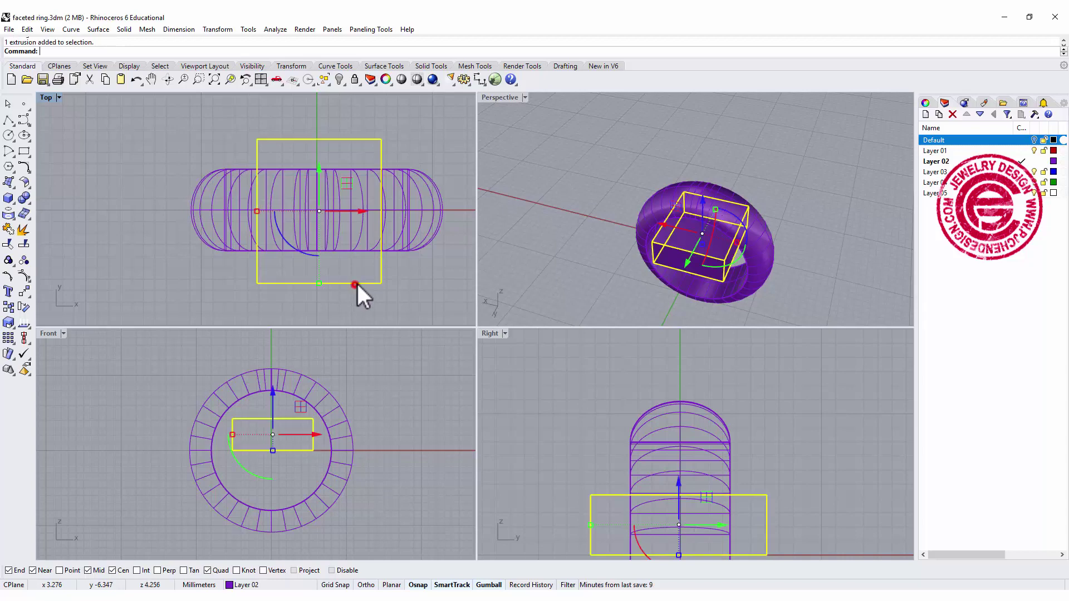
pyautogui.keyDown('shift'); pyautogui.click(413, 232); pyautogui.keyUp('shift')
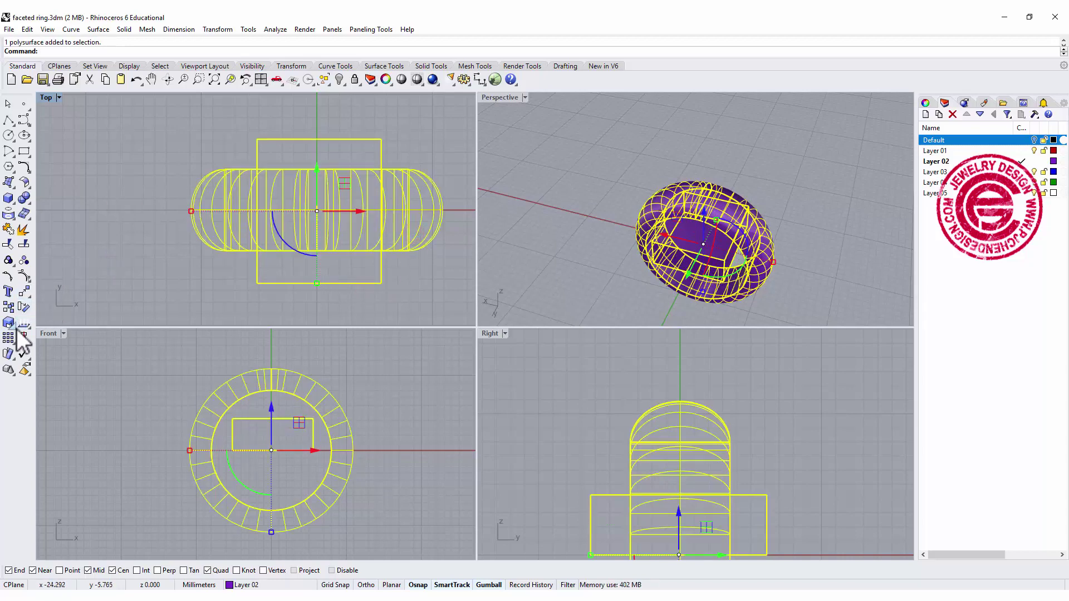
pyautogui.moveTo(24, 338); pyautogui.dragTo(72, 359)
pyautogui.write('0')
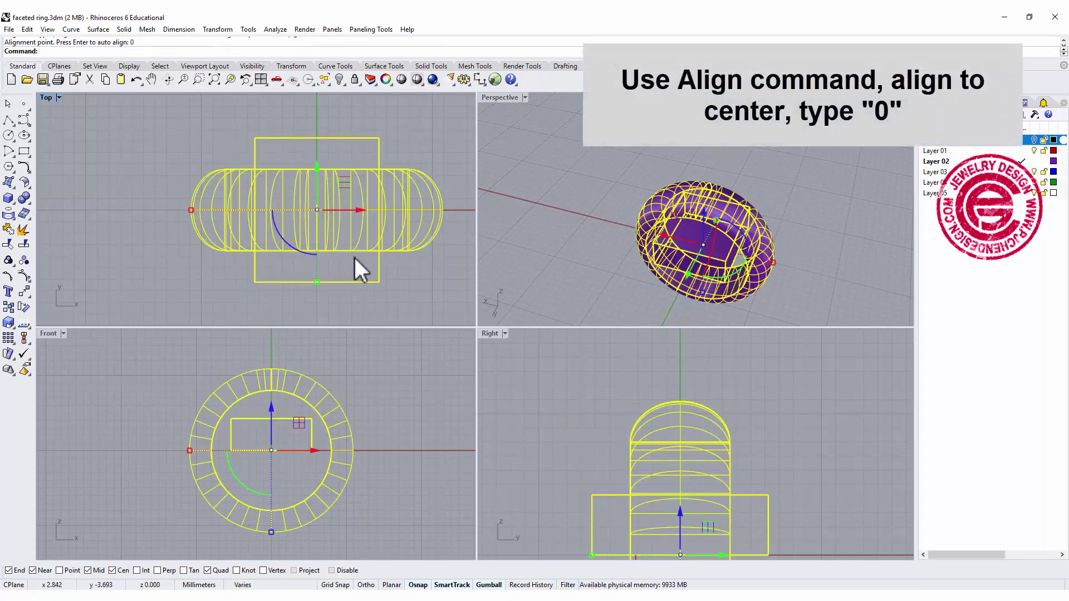
pyautogui.press('Return')
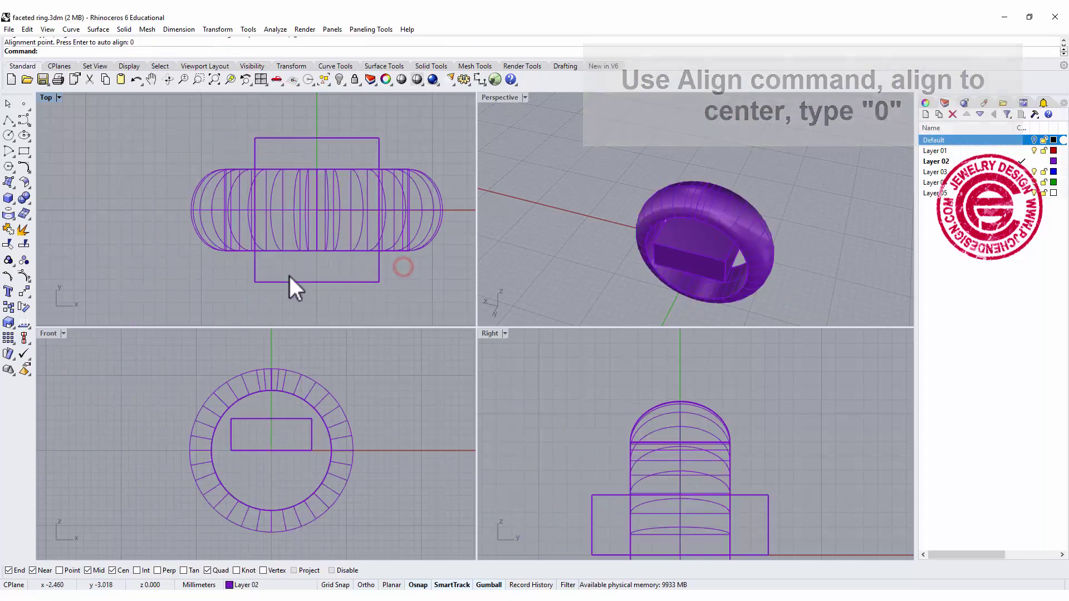
# Raise the box along Z with the gumball so it sits on the ring's top.
pyautogui.click(279, 413)
pyautogui.moveTo(287, 393); pyautogui.dragTo(272, 416, button='right')
pyautogui.moveTo(257, 418); pyautogui.dragTo(318, 388)
pyautogui.moveTo(318, 388); pyautogui.dragTo(276, 407, button='right')
pyautogui.moveTo(248, 399); pyautogui.dragTo(253, 385)
pyautogui.click(374, 418)
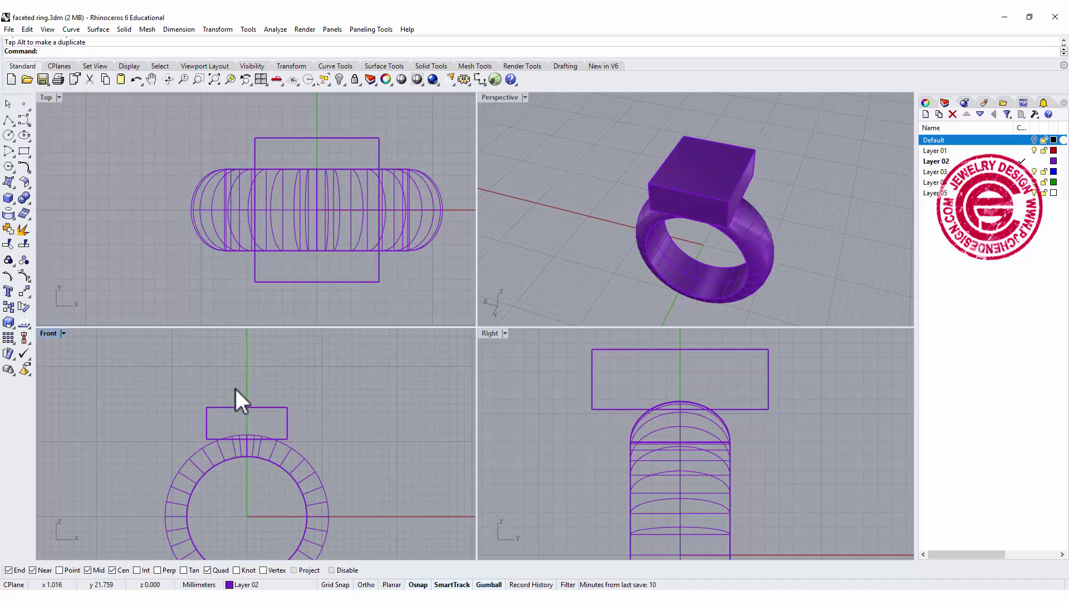
# Maximize the Front view and centre the ring in it.
pyautogui.scroll(4, 262, 433)
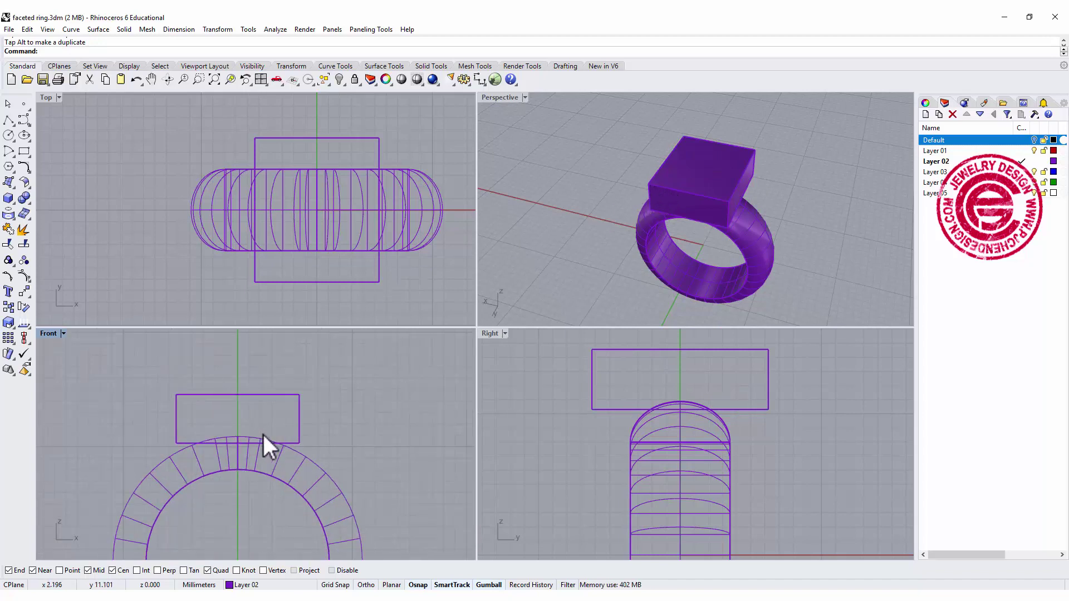
pyautogui.doubleClick(46, 334)
pyautogui.scroll(-3, 591, 240)
pyautogui.moveTo(596, 270); pyautogui.dragTo(526, 198, button='right')
pyautogui.scroll(-2, 558, 182)
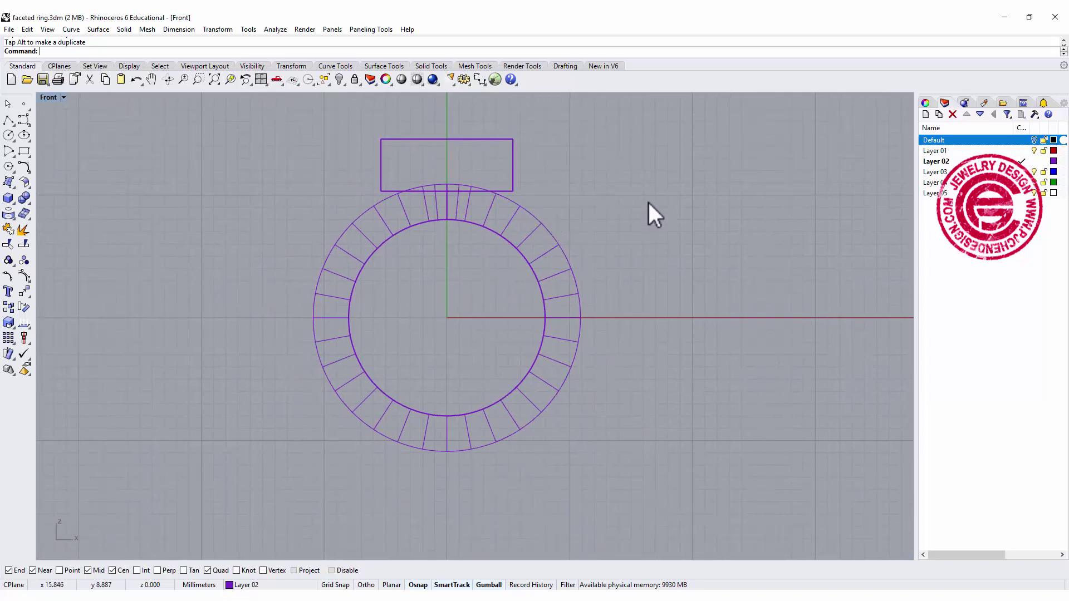
# Polar-array the box 12 times around the origin through 360°, then restore four viewports.
pyautogui.click(8, 338)
pyautogui.click(40, 343)
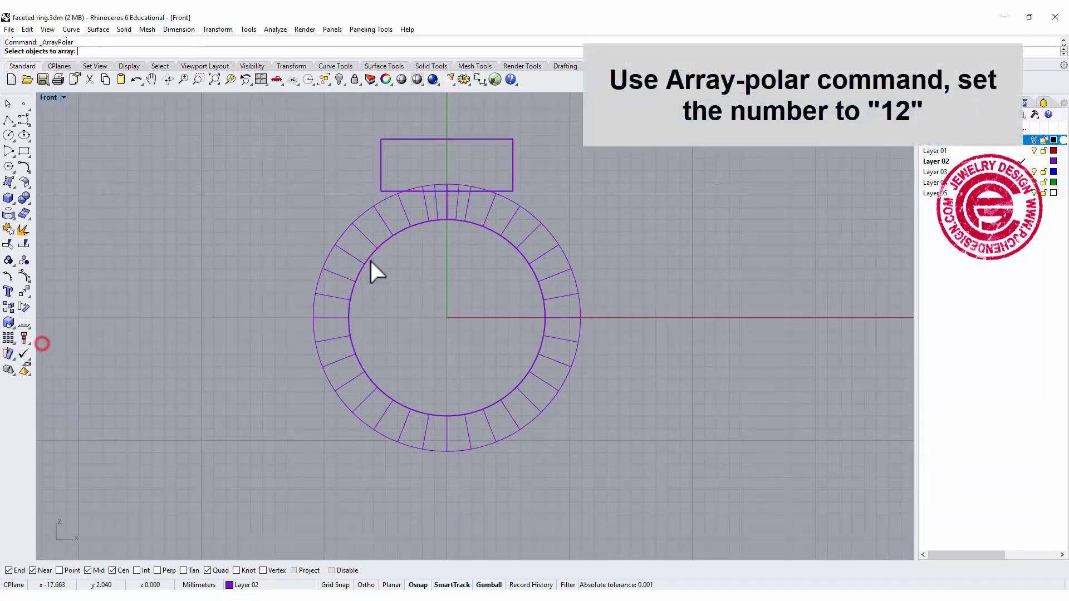
pyautogui.click(513, 165)
pyautogui.press('Return')
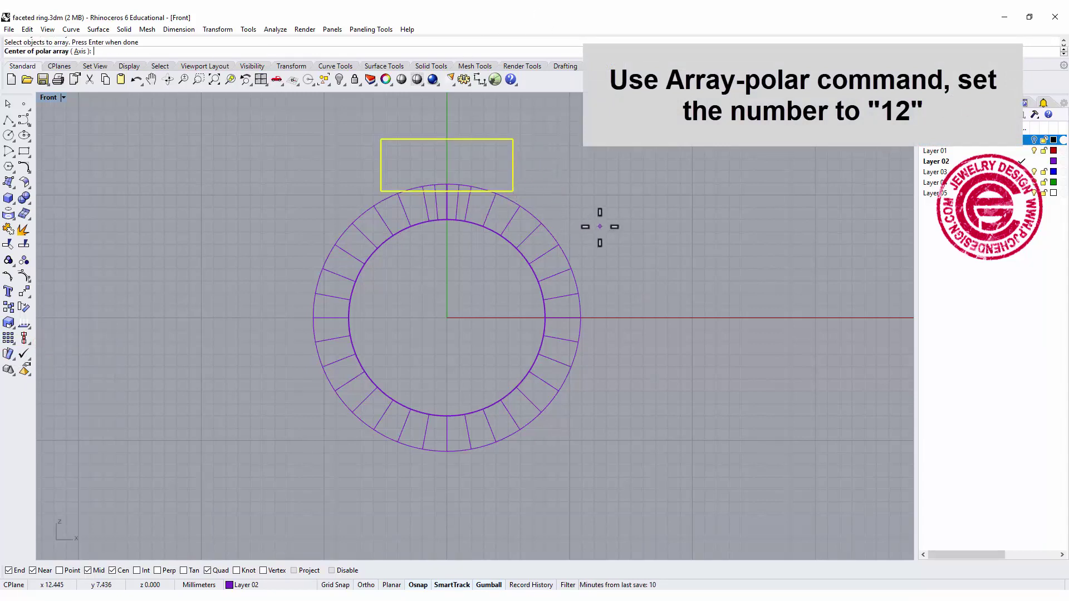
pyautogui.write('0')
pyautogui.press('Return')
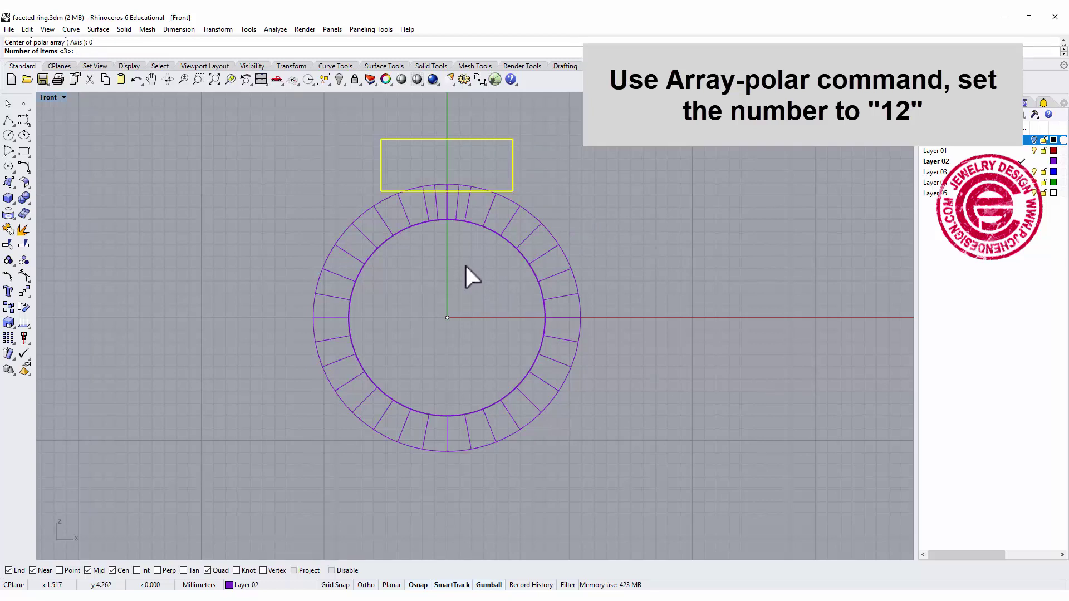
pyautogui.write('12')
pyautogui.press('Return')
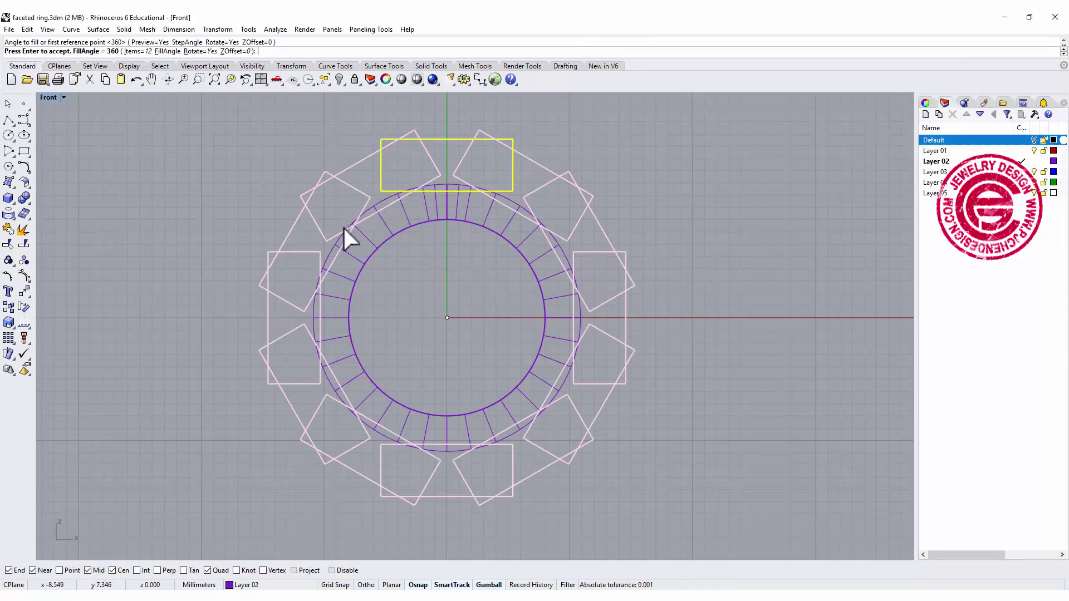
pyautogui.scroll(2, 353, 225)
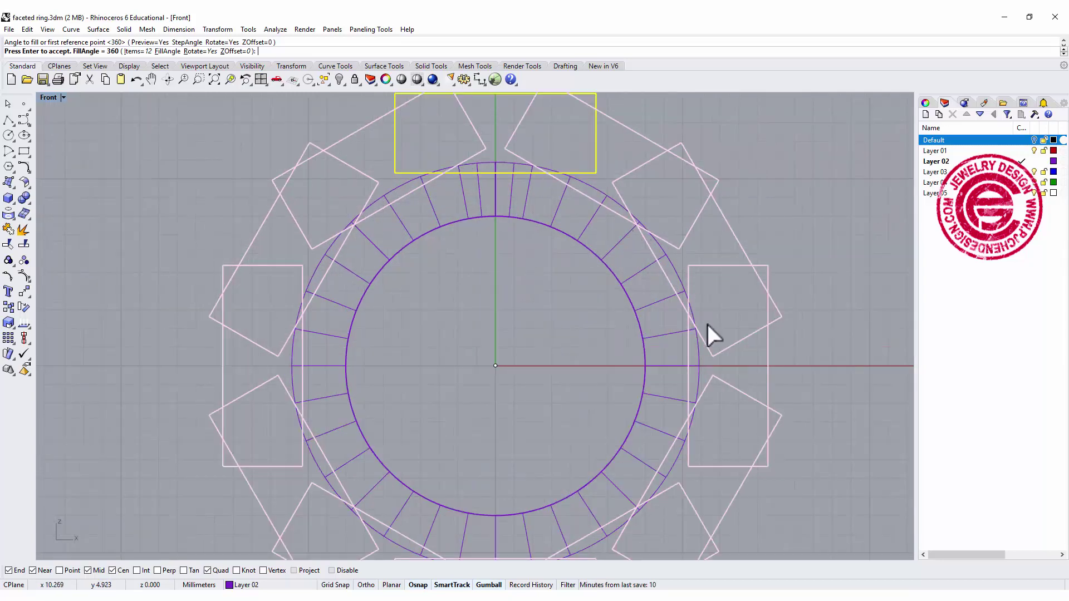
pyautogui.scroll(-3, 541, 235)
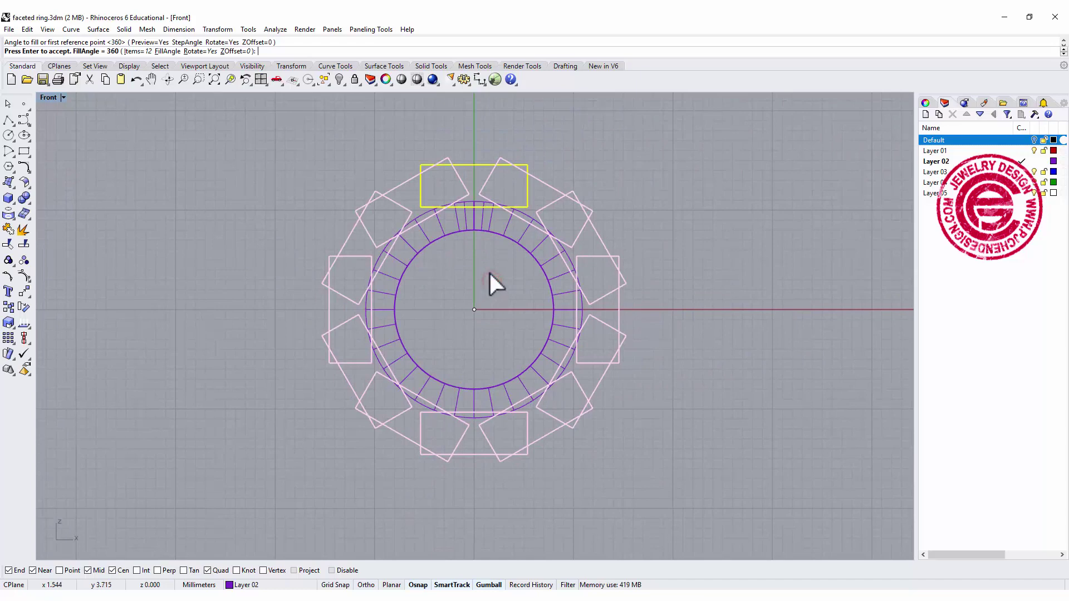
pyautogui.press('Return')
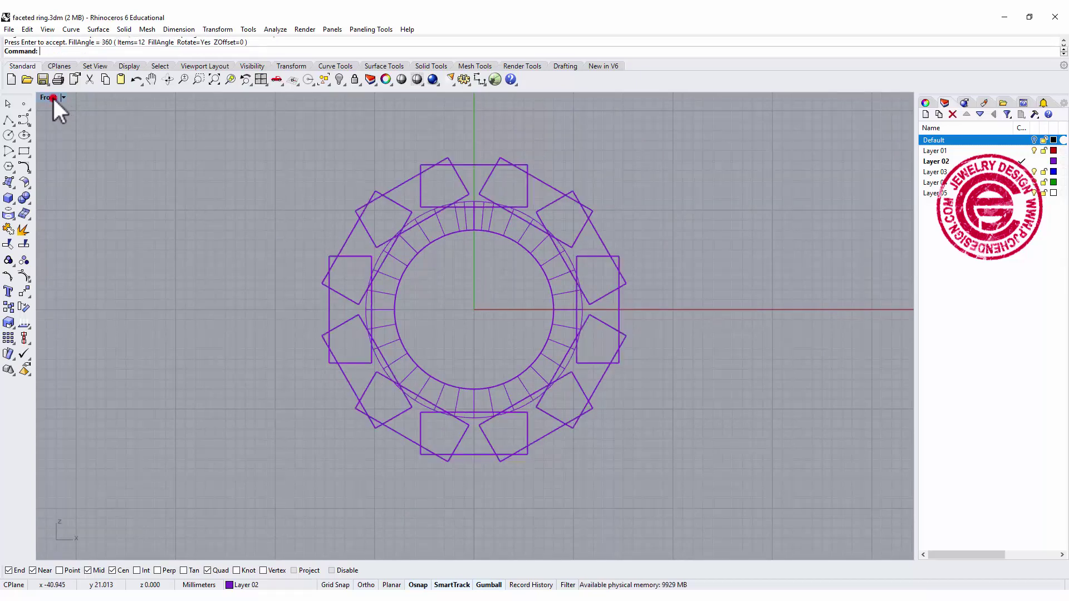
pyautogui.doubleClick(52, 96)
# In maximized Perspective, Boolean Difference the twelve arrayed boxes from the ring band.
pyautogui.doubleClick(508, 99)
pyautogui.moveTo(518, 119); pyautogui.dragTo(513, 231, button='right')
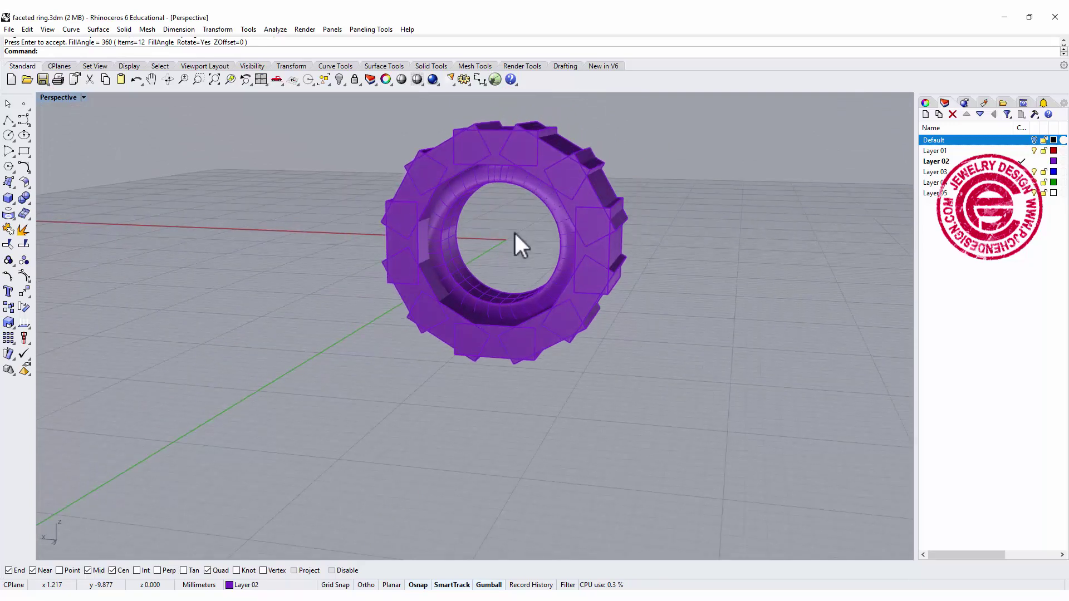
pyautogui.click(32, 203)
pyautogui.click(56, 204)
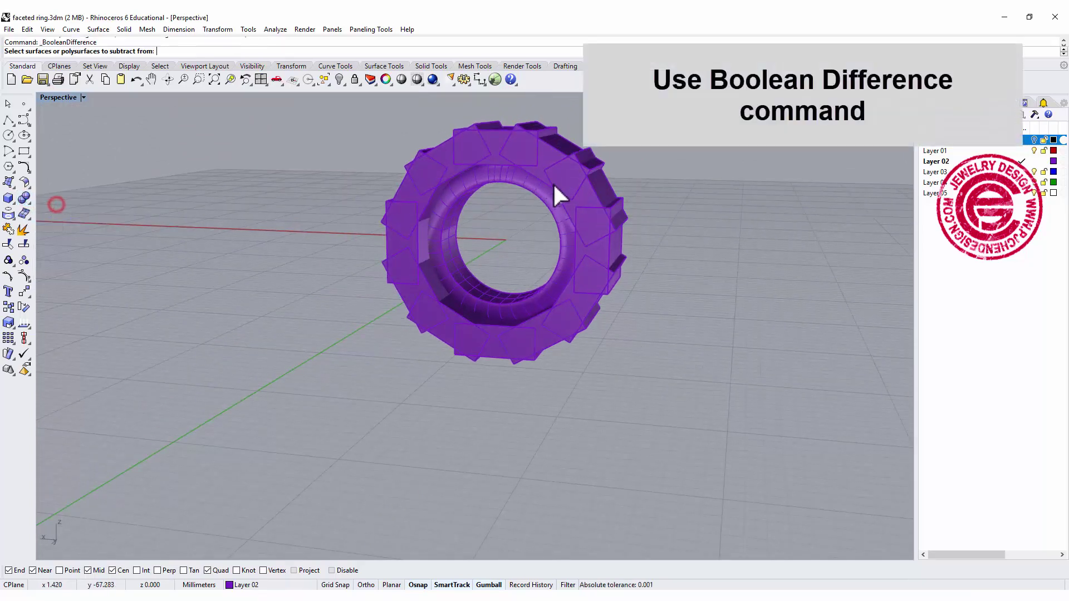
pyautogui.click(533, 190)
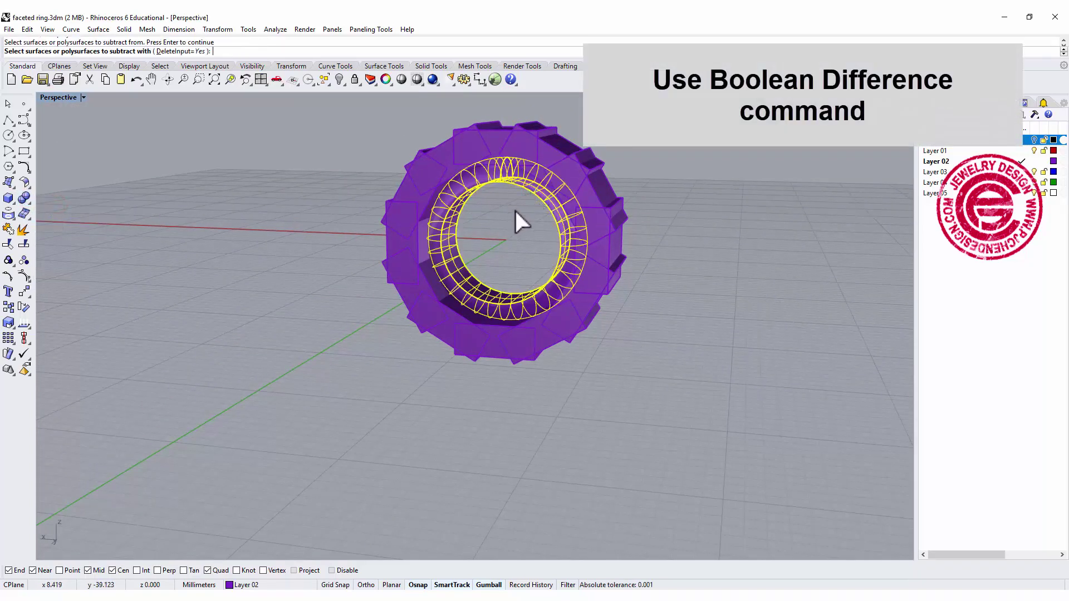
pyautogui.moveTo(329, 105); pyautogui.dragTo(728, 416)
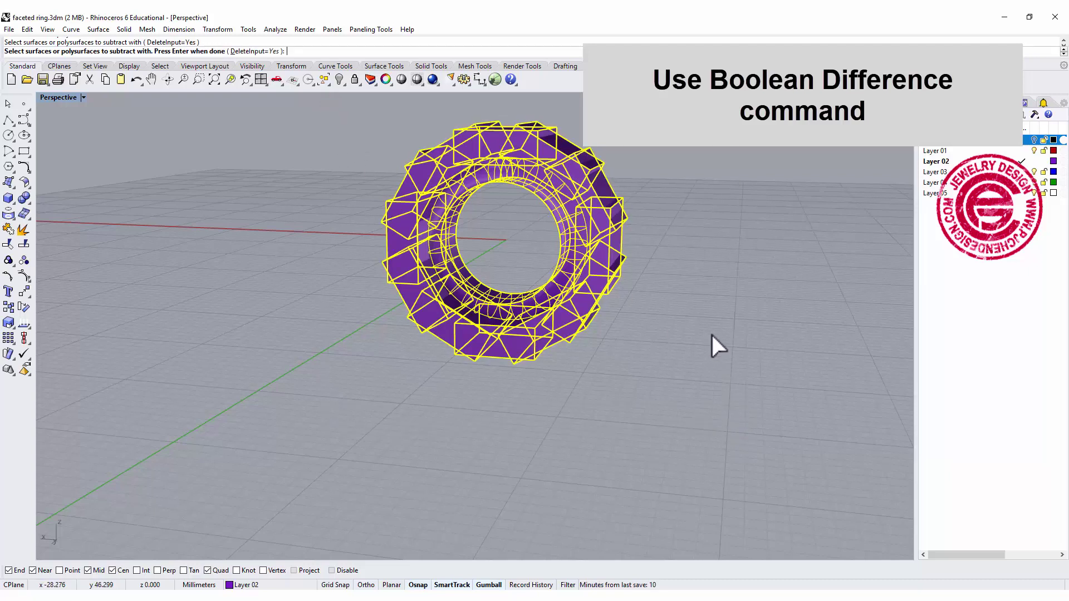
pyautogui.rightClick(687, 296)
pyautogui.moveTo(658, 226); pyautogui.dragTo(508, 281, button='right')
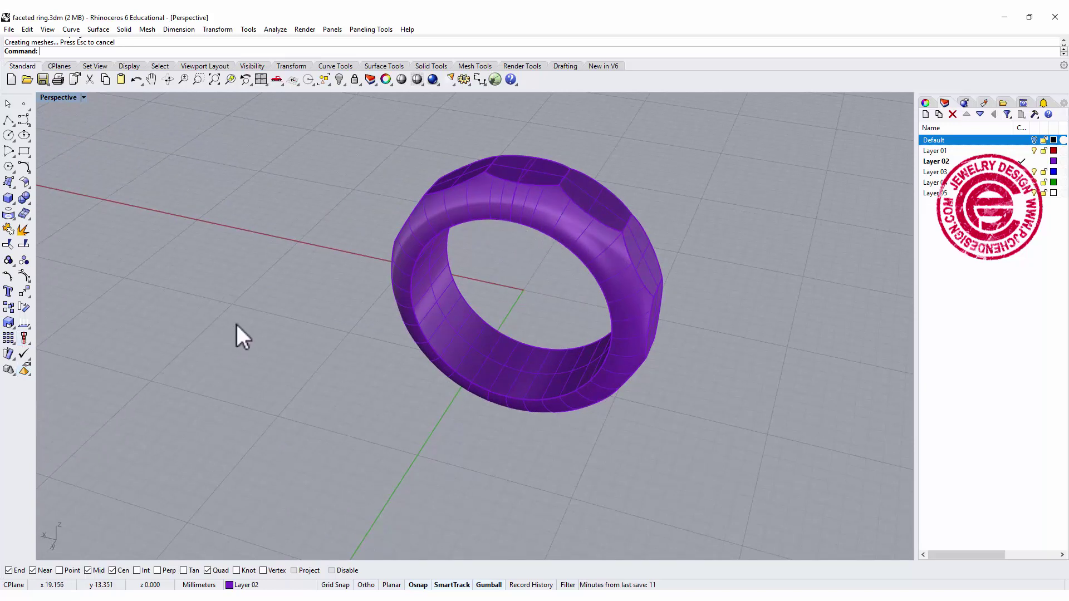
pyautogui.moveTo(267, 317); pyautogui.dragTo(467, 316, button='right')
# Restore four viewports and draw a new box solid in the Top and Front views.
pyautogui.doubleClick(51, 99)
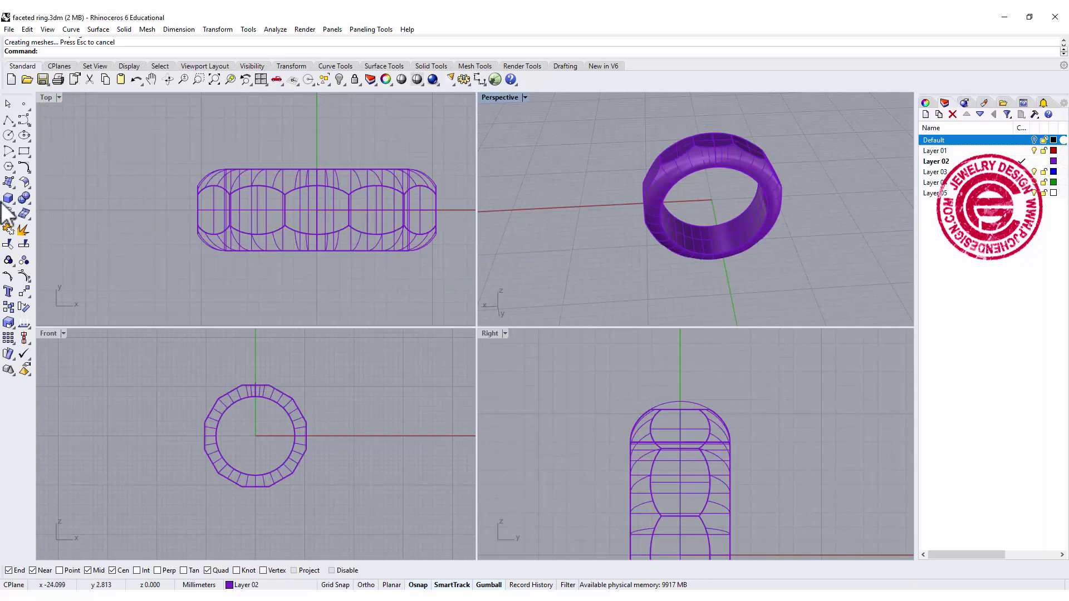
pyautogui.click(8, 198)
pyautogui.click(263, 149)
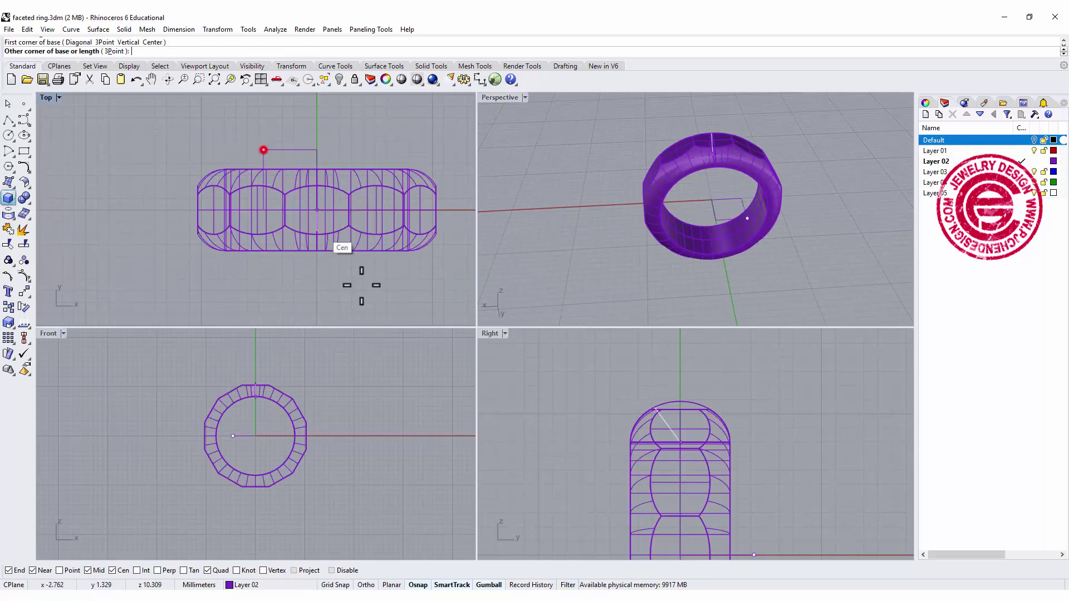
pyautogui.click(365, 279)
pyautogui.click(267, 418)
# Concentrically align the box and ring at point 0, then select only the box.
pyautogui.moveTo(382, 279); pyautogui.dragTo(320, 232)
pyautogui.click(26, 339)
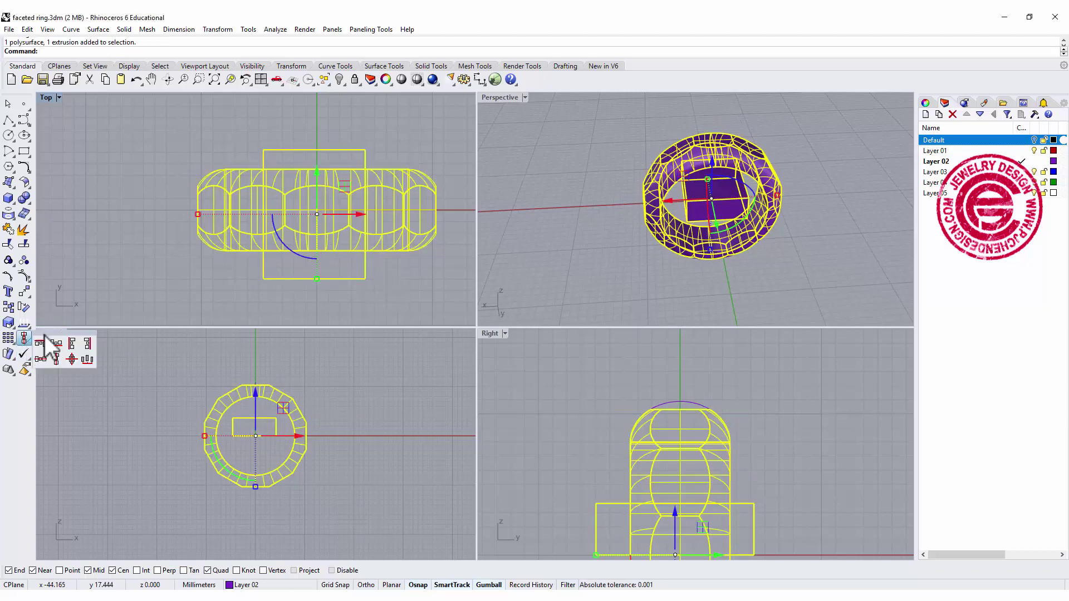
pyautogui.click(70, 357)
pyautogui.write('0')
pyautogui.press('Return')
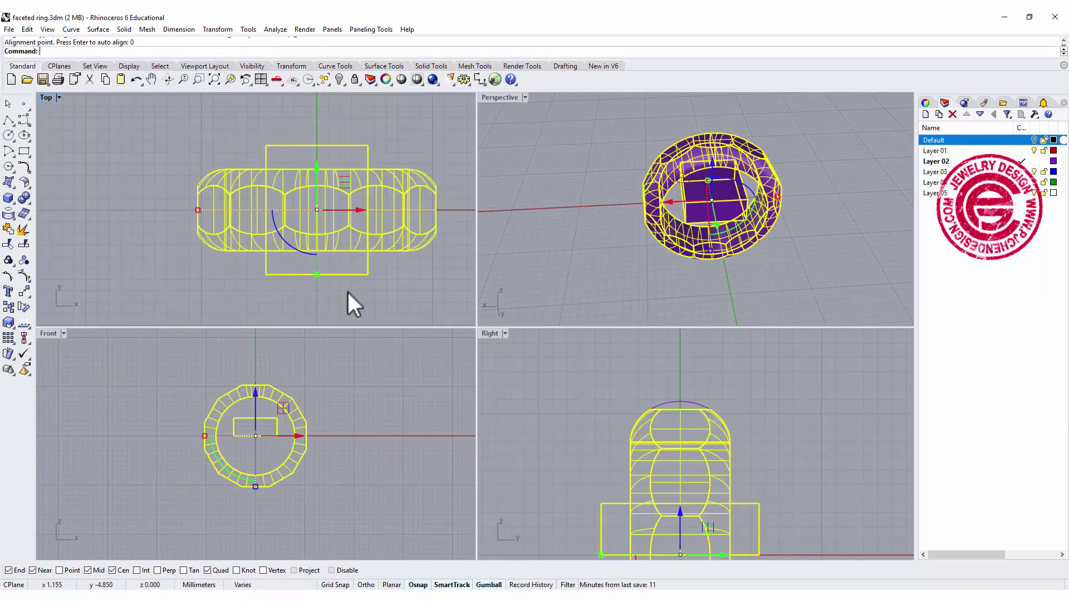
pyautogui.click(356, 286)
pyautogui.click(360, 274)
pyautogui.scroll(3, 279, 393)
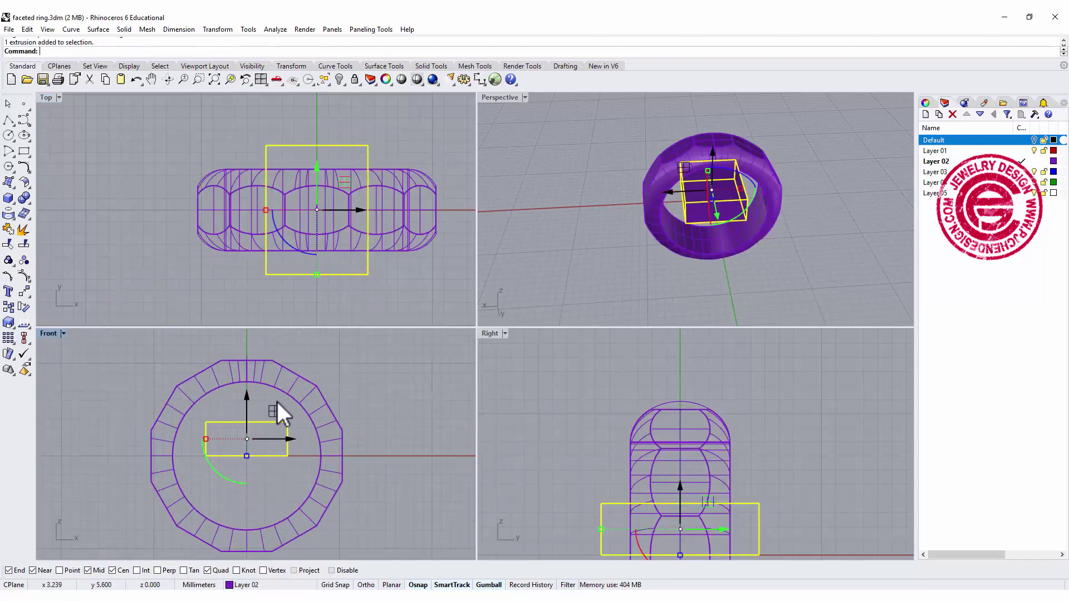
pyautogui.scroll(-3, 276, 399)
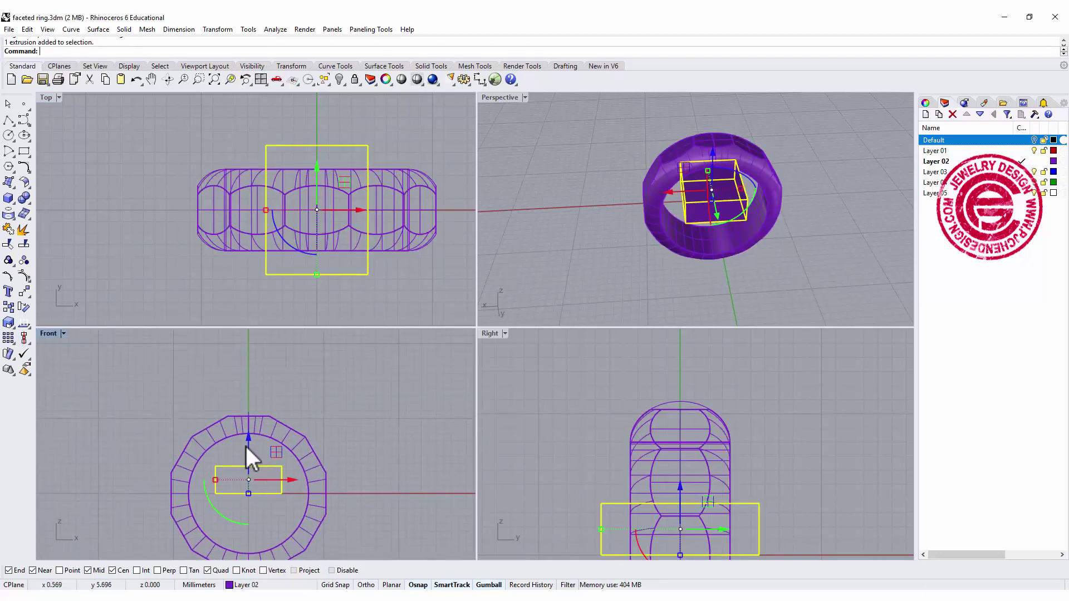
# Raise the box onto the ring top, then shift it and tilt it about 30° in the Right view.
pyautogui.moveTo(249, 439); pyautogui.dragTo(273, 363)
pyautogui.scroll(3, 260, 405)
pyautogui.hotkey('ctrl', 'z')
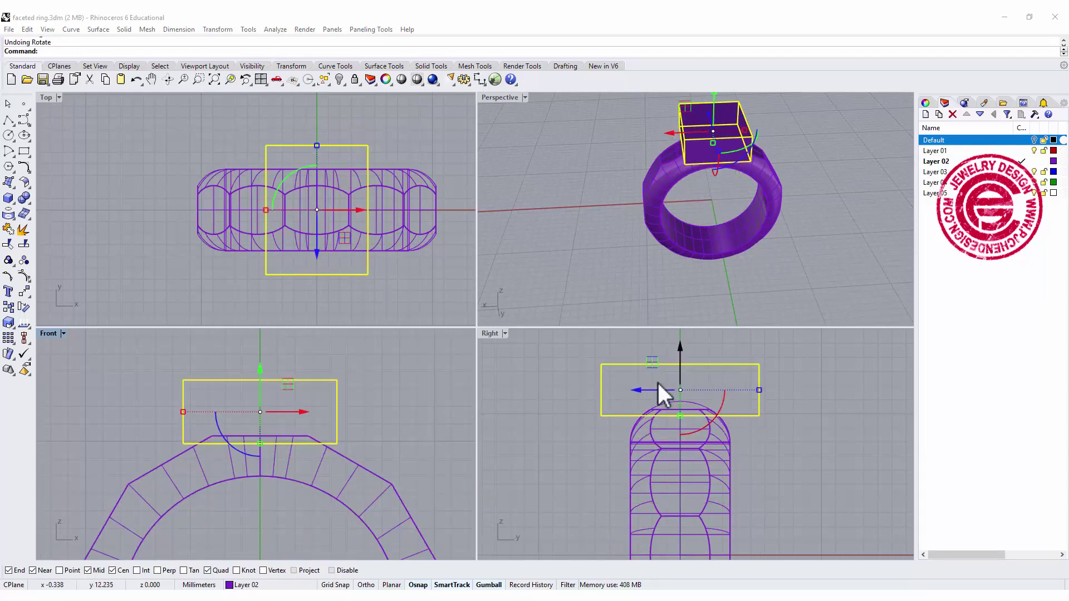
pyautogui.moveTo(642, 392); pyautogui.dragTo(600, 413)
pyautogui.moveTo(659, 435); pyautogui.dragTo(694, 422)
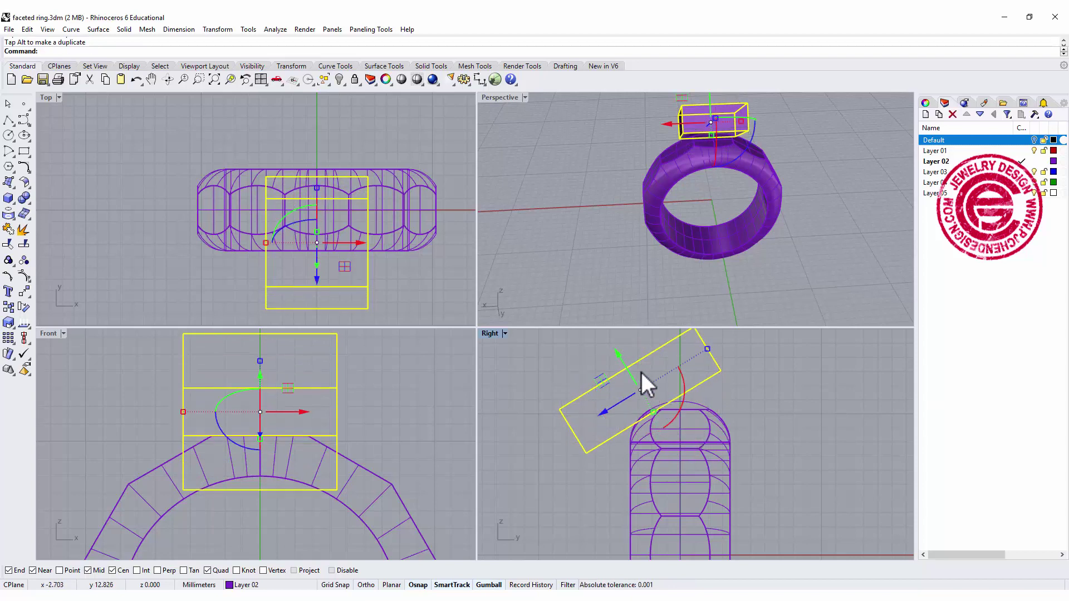
pyautogui.moveTo(628, 362); pyautogui.dragTo(629, 358)
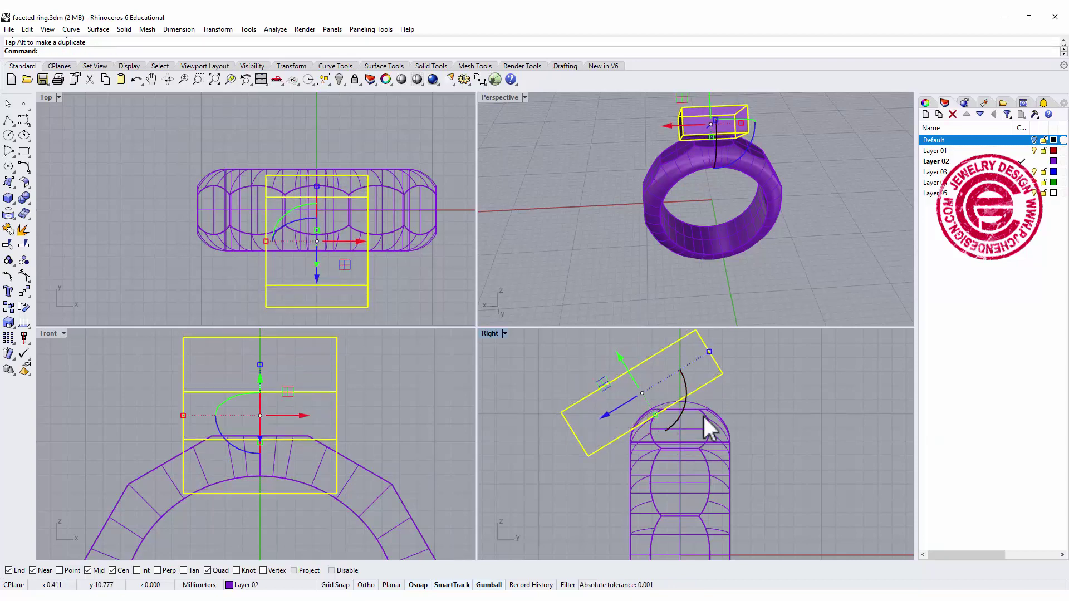
pyautogui.click(827, 427)
pyautogui.moveTo(692, 168)
pyautogui.mouseDown(button='right')
pyautogui.moveTo(757, 178)
pyautogui.moveTo(647, 182)
pyautogui.moveTo(681, 163)
pyautogui.mouseUp(button='right')
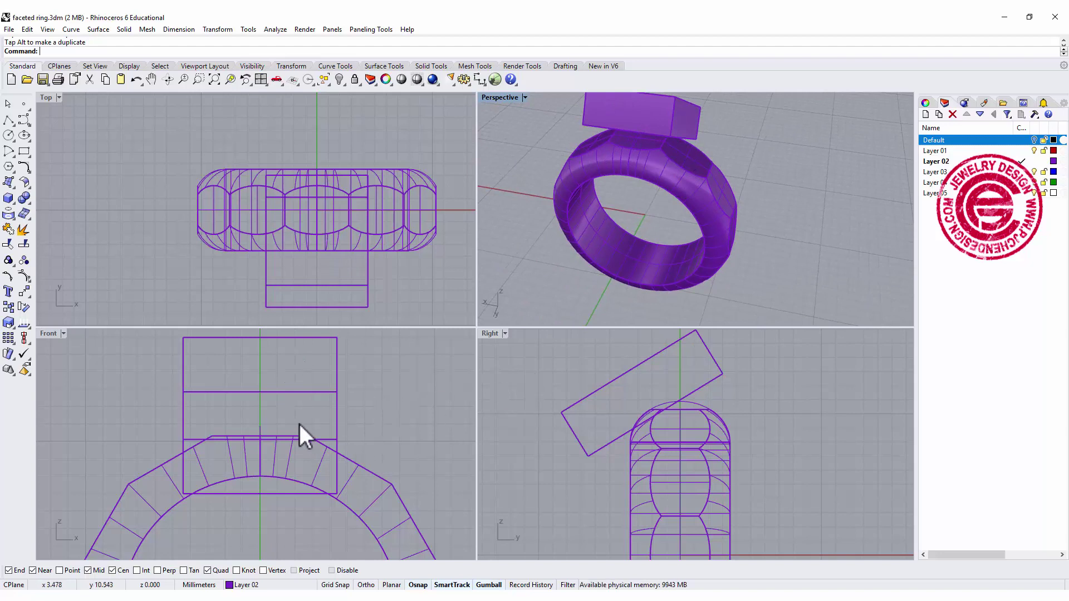
pyautogui.scroll(-6, 254, 441)
# Rotate the tilted box 15° about the origin, using its top point as the reference.
pyautogui.click(236, 415)
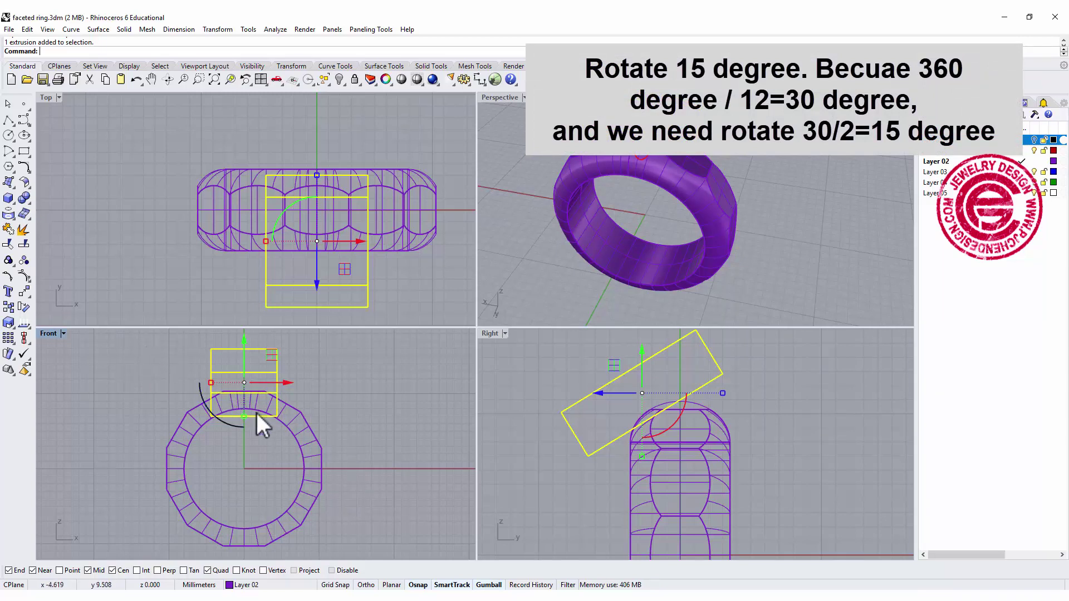
pyautogui.scroll(2, 219, 393)
pyautogui.scroll(-2, 146, 373)
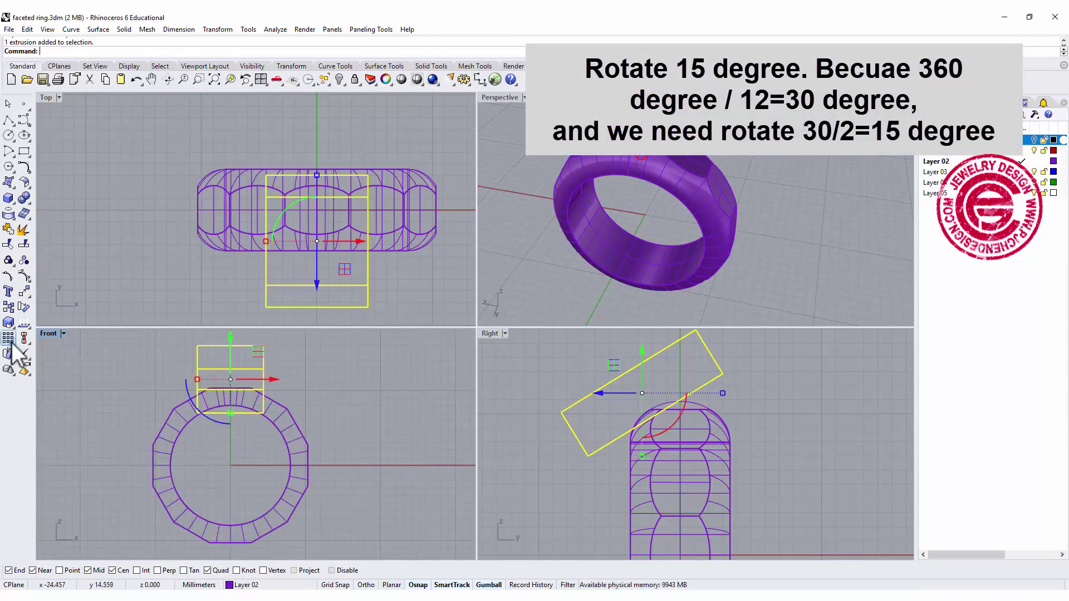
pyautogui.click(24, 308)
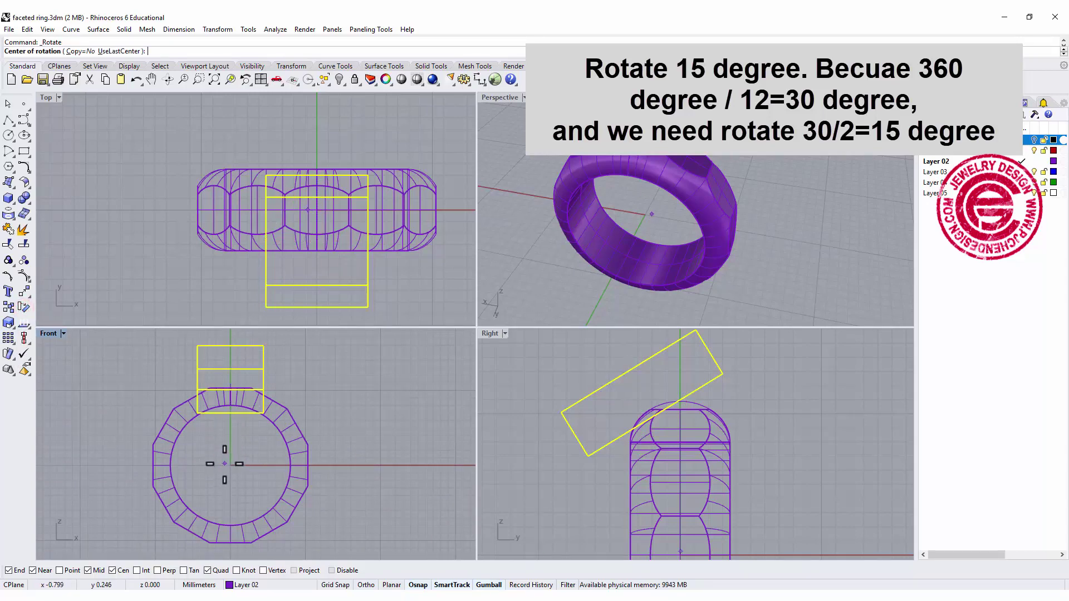
pyautogui.write('0')
pyautogui.press('Return')
pyautogui.moveTo(239, 370); pyautogui.dragTo(249, 404, button='right')
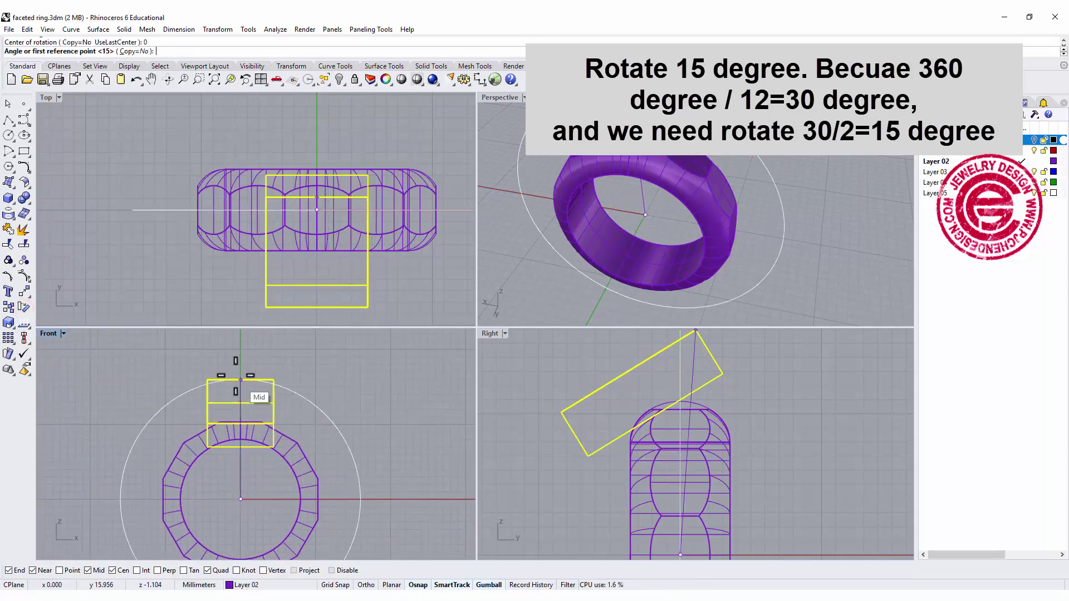
pyautogui.click(242, 360)
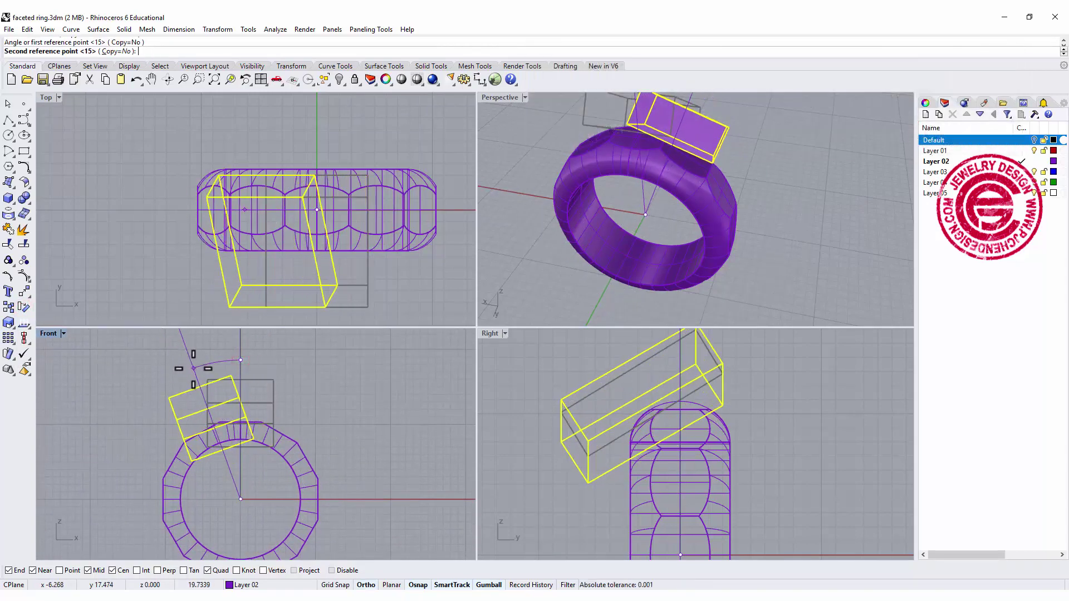
pyautogui.write('15')
pyautogui.press('Return')
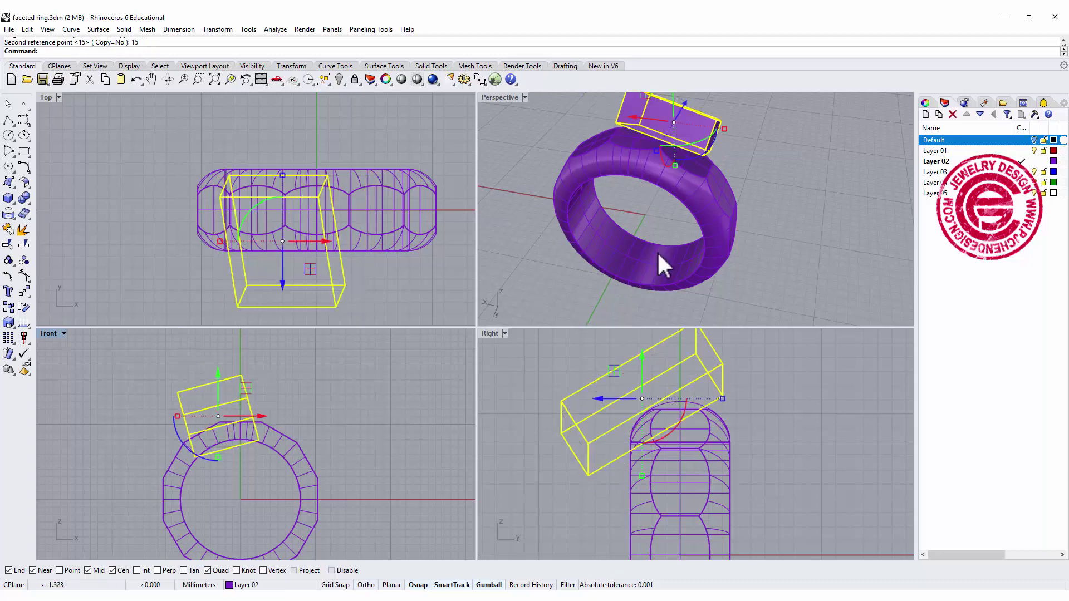
pyautogui.click(775, 186)
pyautogui.moveTo(775, 186); pyautogui.dragTo(668, 178, button='right')
# Mirror the tilted box through the origin to create a second copy.
pyautogui.click(249, 399)
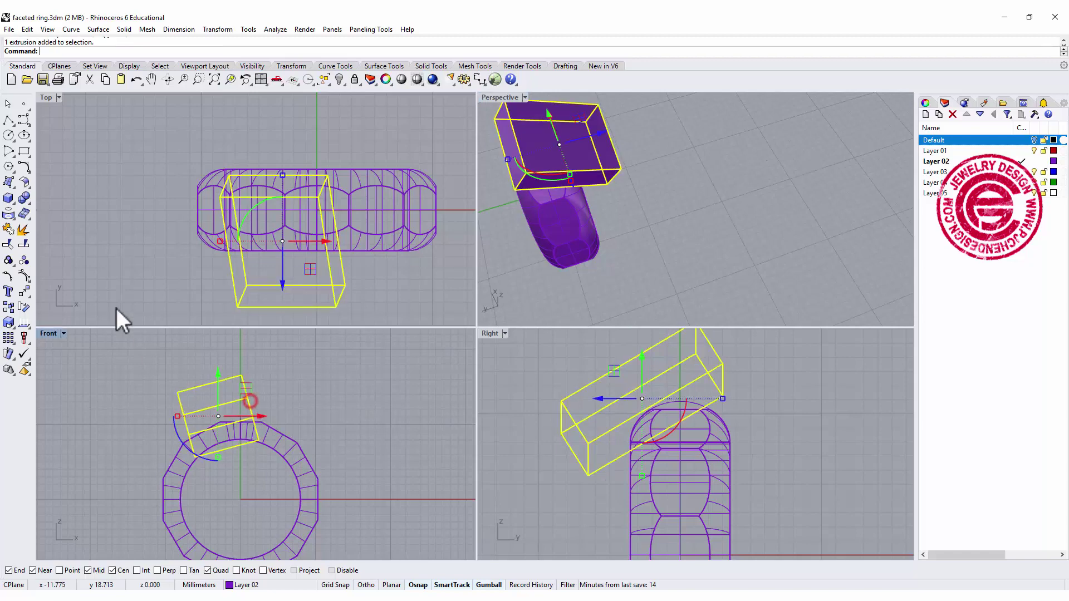
pyautogui.click(23, 292)
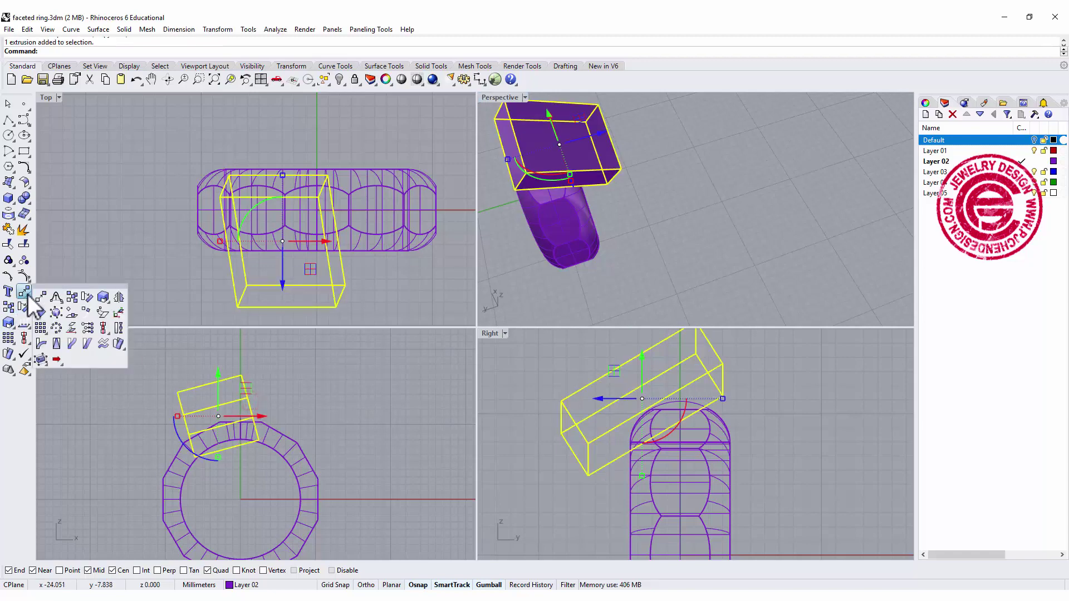
pyautogui.click(119, 296)
pyautogui.write('0')
pyautogui.press('Return')
pyautogui.click(267, 401)
pyautogui.click(342, 407)
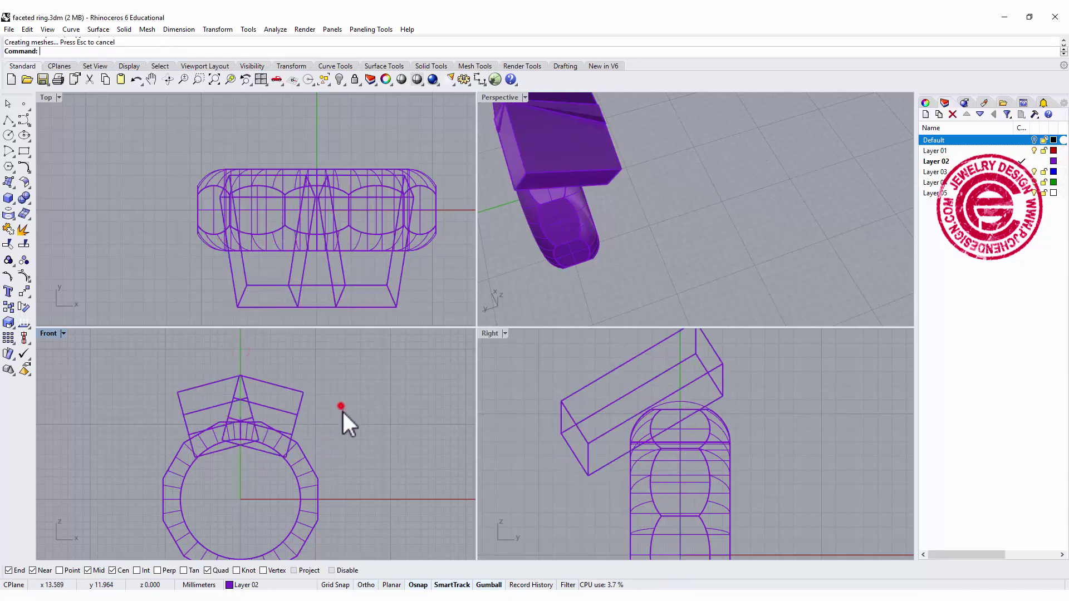
pyautogui.moveTo(622, 246); pyautogui.dragTo(778, 217, button='right')
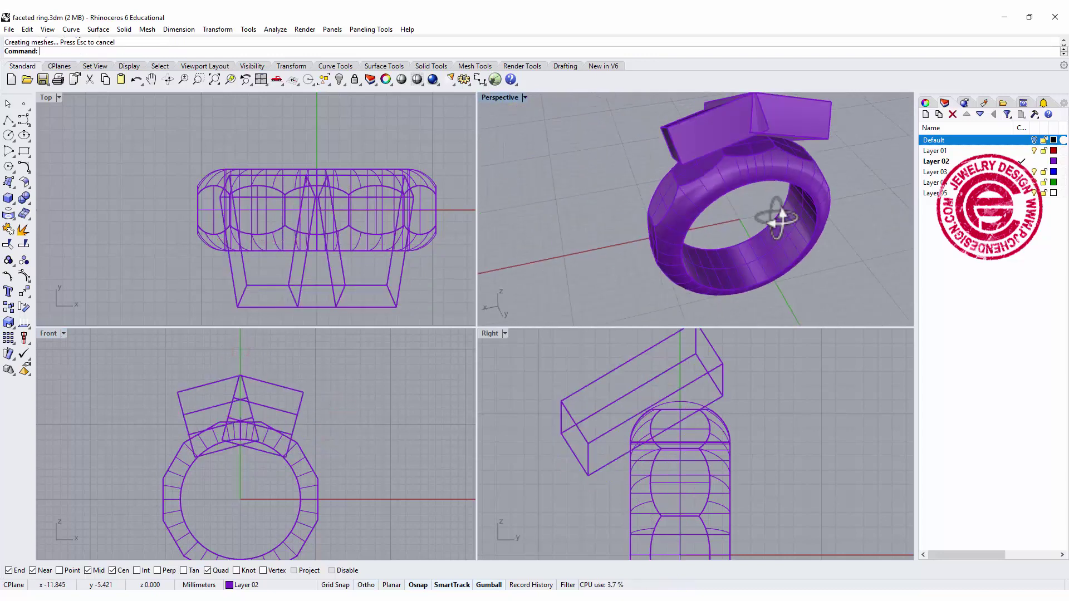
# Boolean-subtract both box pieces from the ring and orbit to inspect the cut.
pyautogui.click(24, 196)
pyautogui.click(57, 201)
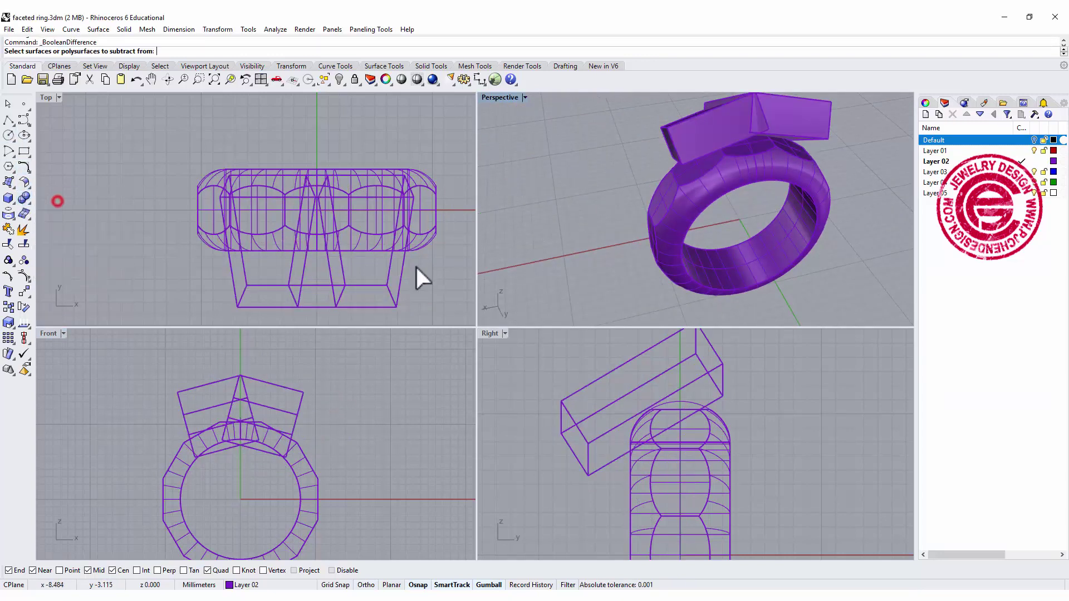
pyautogui.click(729, 197)
pyautogui.press('Return')
pyautogui.click(723, 119)
pyautogui.click(793, 122)
pyautogui.press('Return')
pyautogui.moveTo(735, 159); pyautogui.dragTo(702, 273, button='right')
pyautogui.scroll(3, 692, 222)
pyautogui.moveTo(692, 221); pyautogui.dragTo(724, 181, button='right')
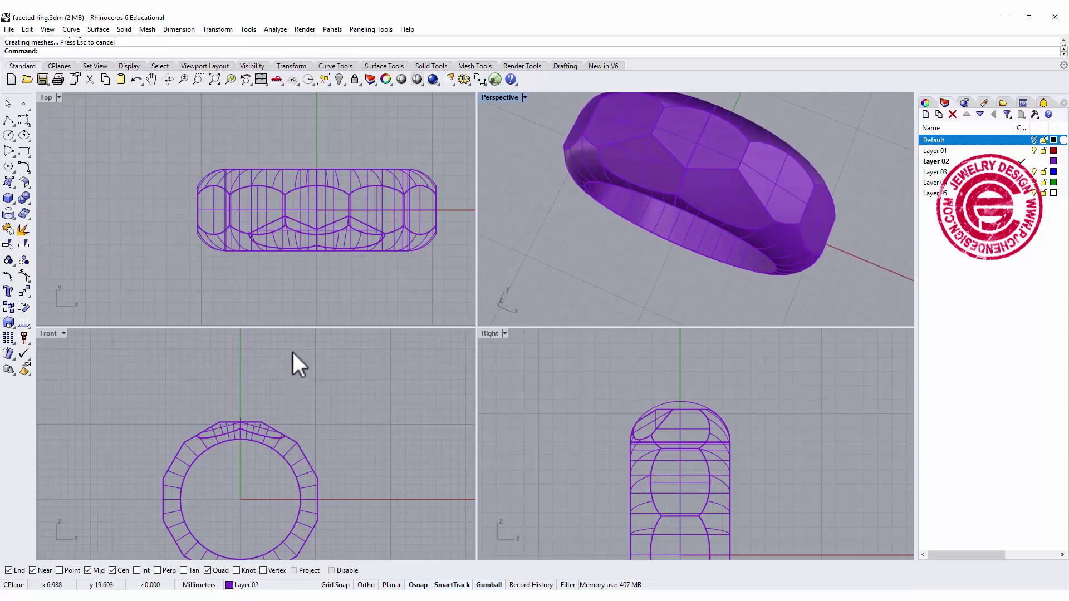
# Undo the Boolean difference and reselect the tilted cutting box.
pyautogui.hotkey('ctrl', 'z')
pyautogui.click(362, 409)
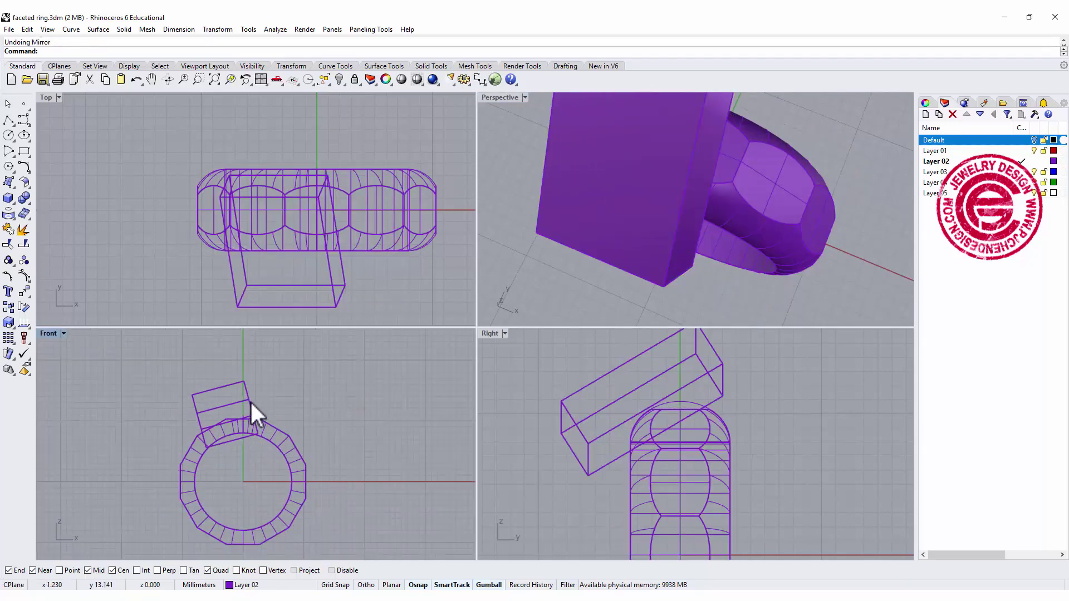
pyautogui.click(249, 400)
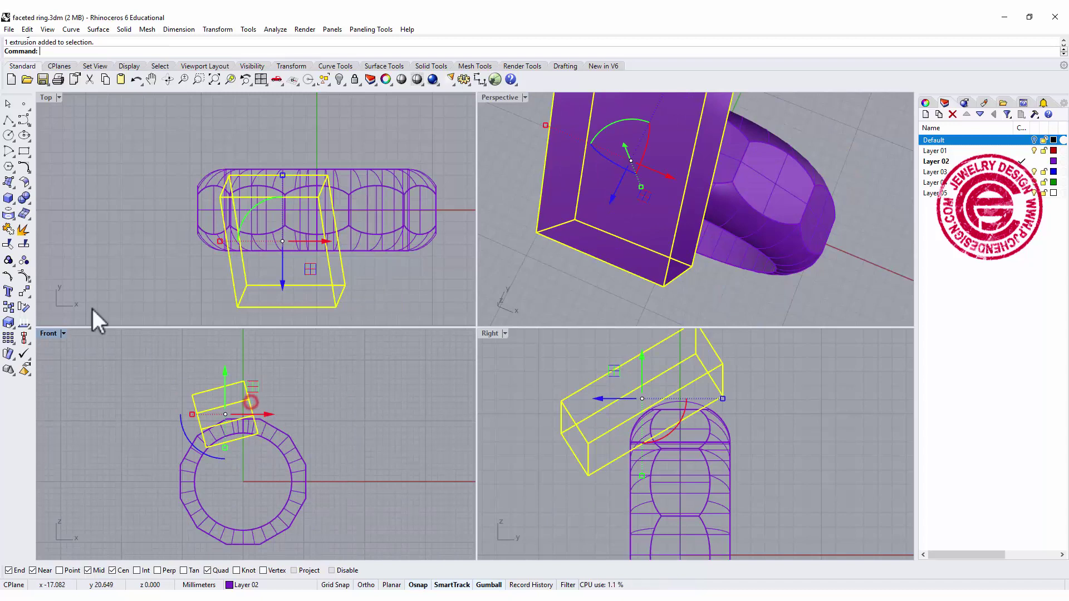
# Polar-array the box into 12 copies around the origin over 360°.
pyautogui.click(11, 340)
pyautogui.click(41, 346)
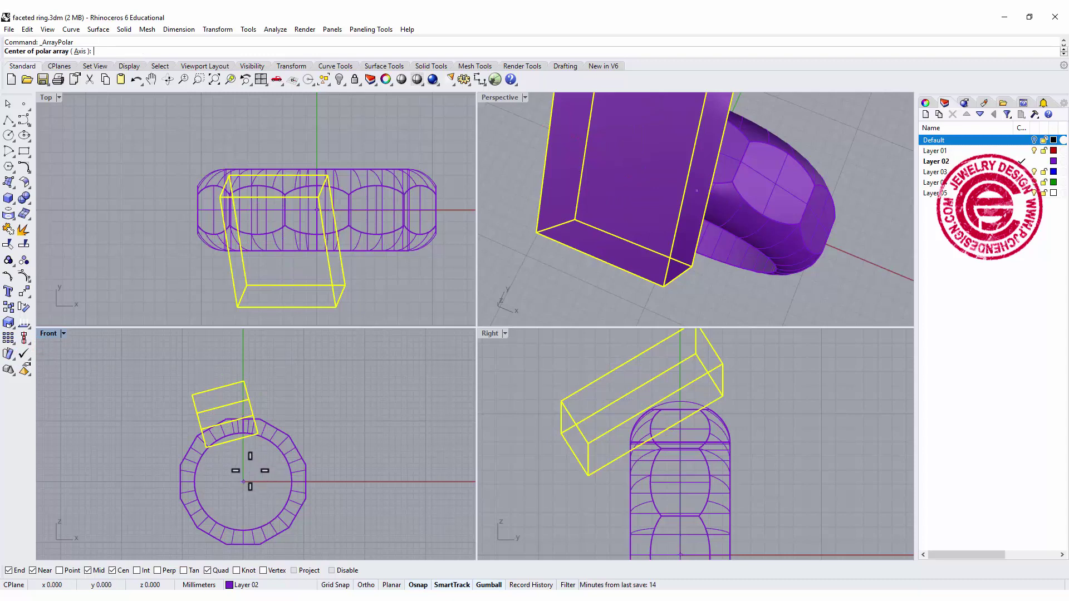
pyautogui.write('0')
pyautogui.press('Return')
pyautogui.press('Return')
pyautogui.press('Return')
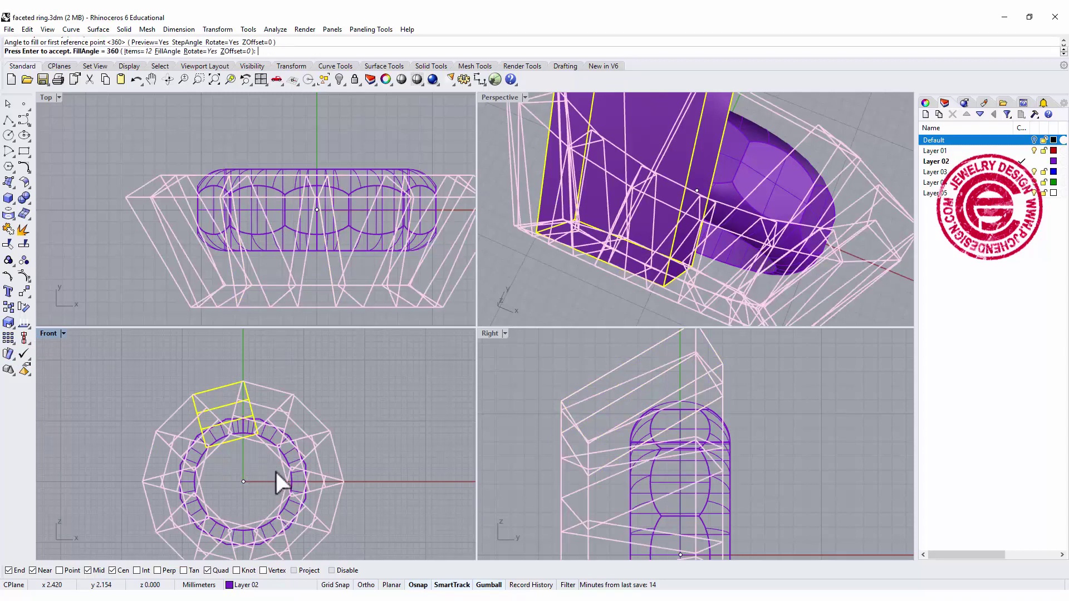
pyautogui.press('Return')
pyautogui.press('Escape')
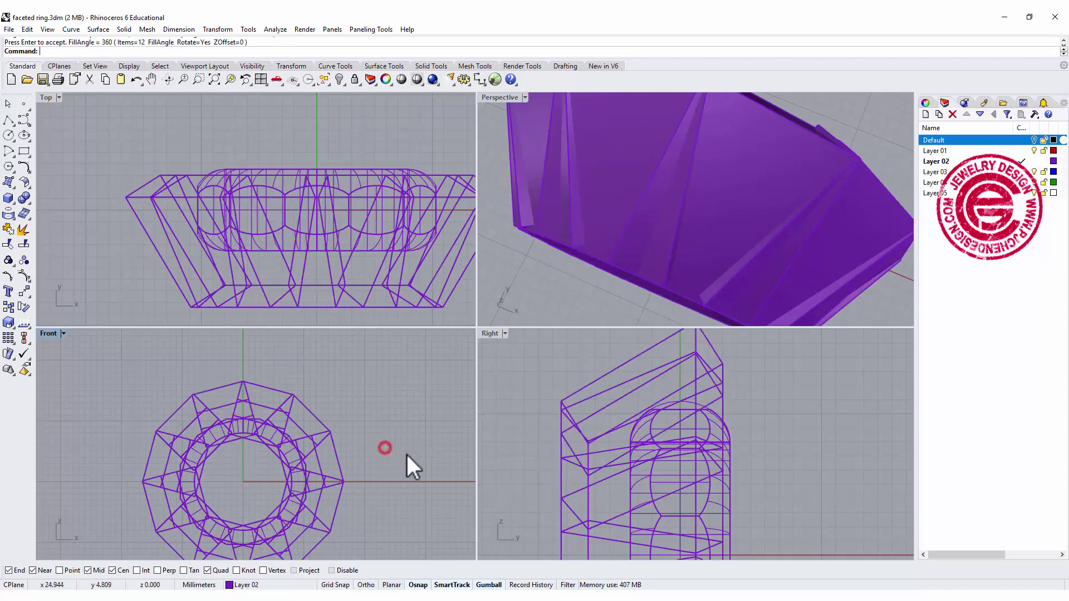
pyautogui.scroll(-2, 429, 453)
pyautogui.scroll(-5, 609, 463)
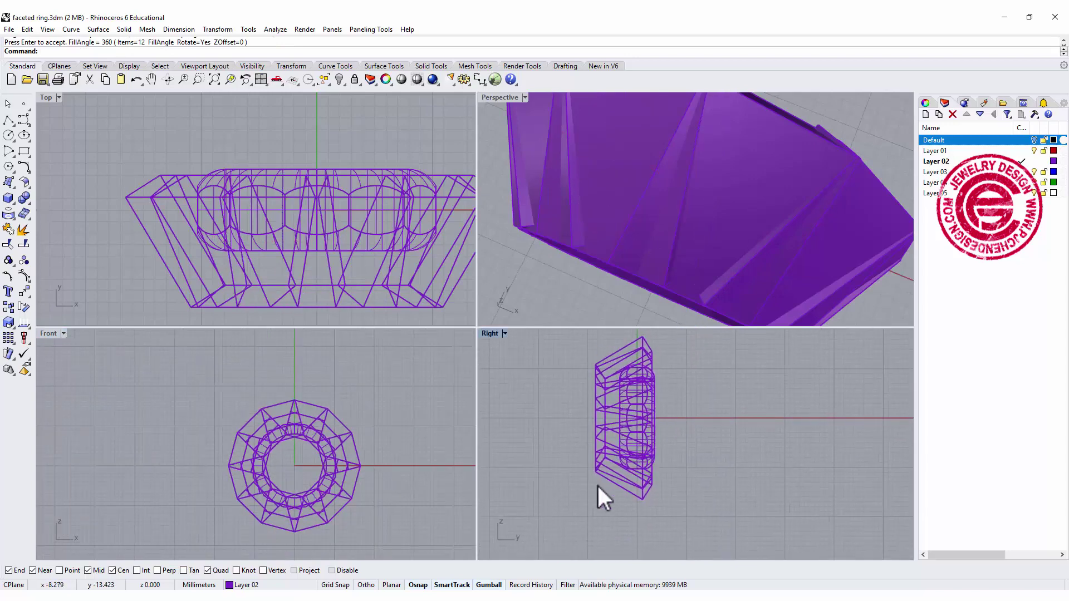
pyautogui.moveTo(569, 382); pyautogui.dragTo(564, 356)
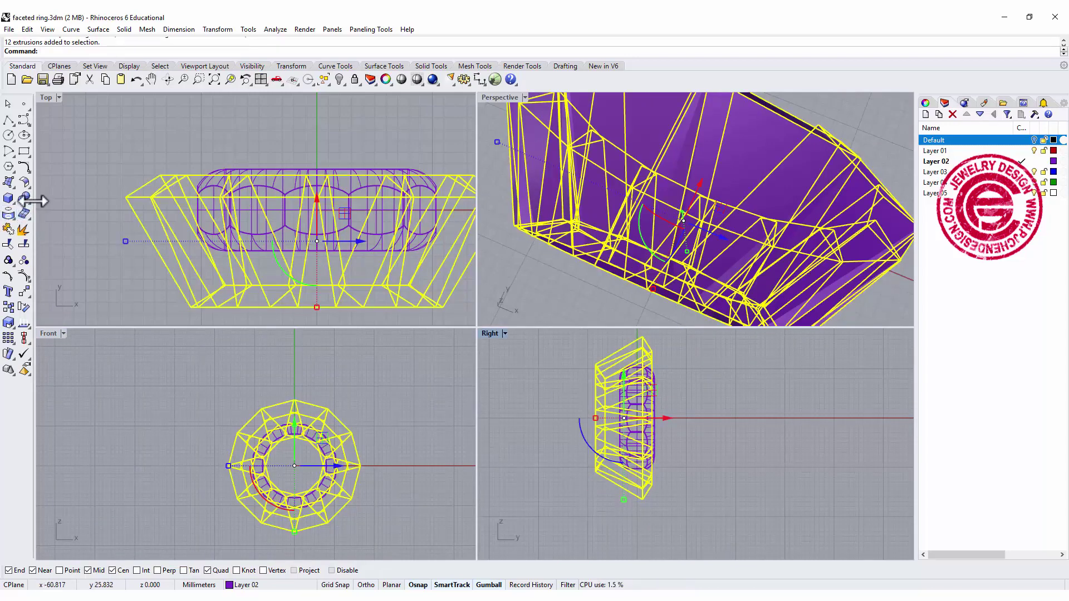
# Mirror the twelve arrayed boxes across a vertical plane through the ring centre in the Right view.
pyautogui.click(25, 199)
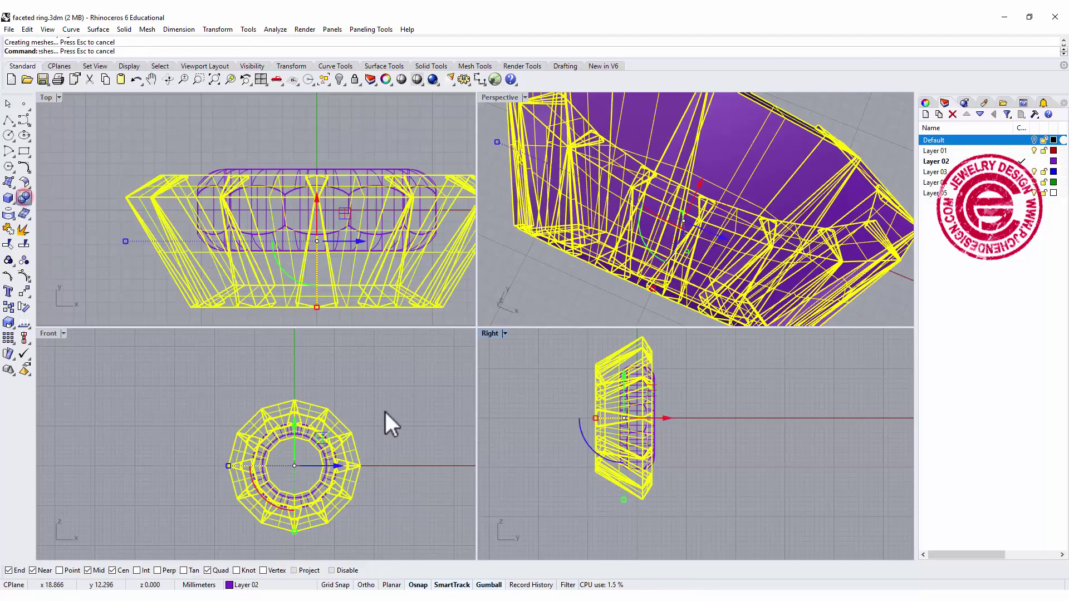
pyautogui.click(25, 292)
pyautogui.click(119, 297)
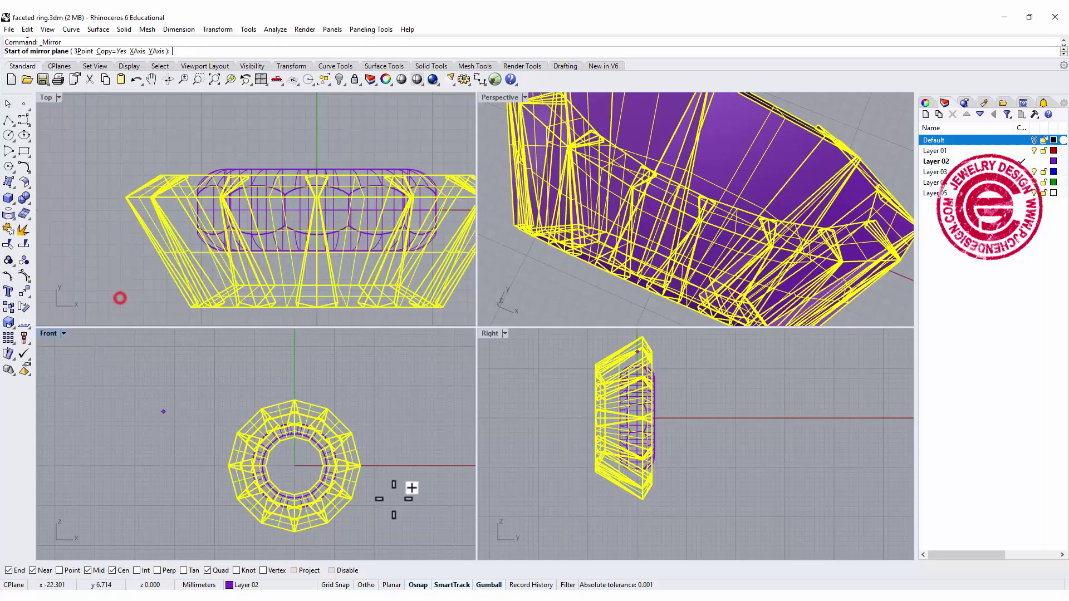
pyautogui.click(635, 495)
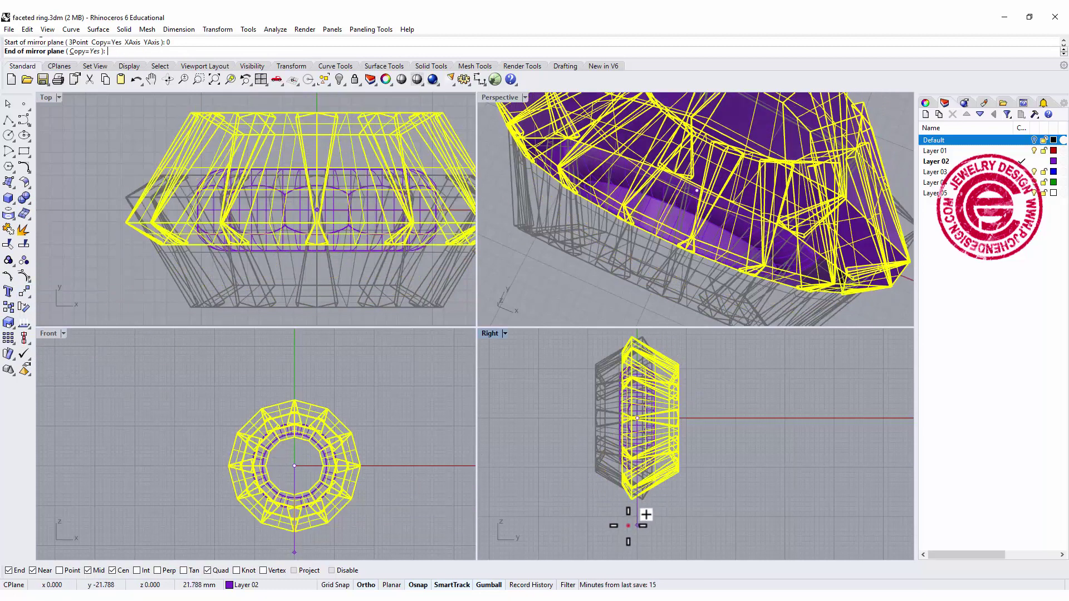
pyautogui.click(628, 525)
pyautogui.click(804, 476)
pyautogui.scroll(-5, 721, 269)
pyautogui.moveTo(720, 270); pyautogui.dragTo(723, 248, button='right')
pyautogui.scroll(3, 682, 219)
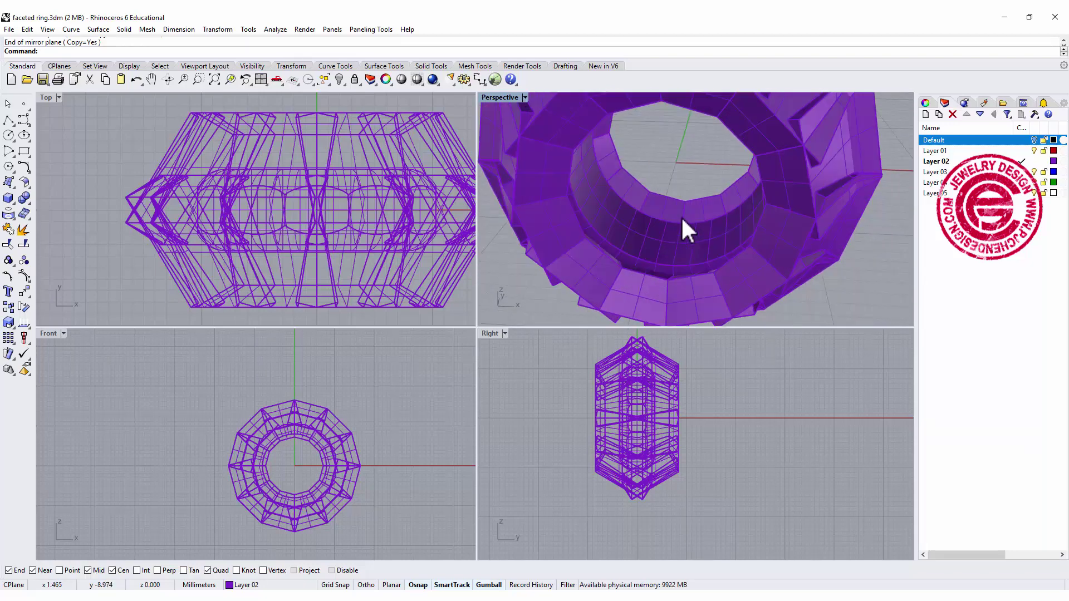
# Boolean-subtract all twenty-four boxes from the ring, then orbit and zoom to inspect the facets.
pyautogui.click(23, 200)
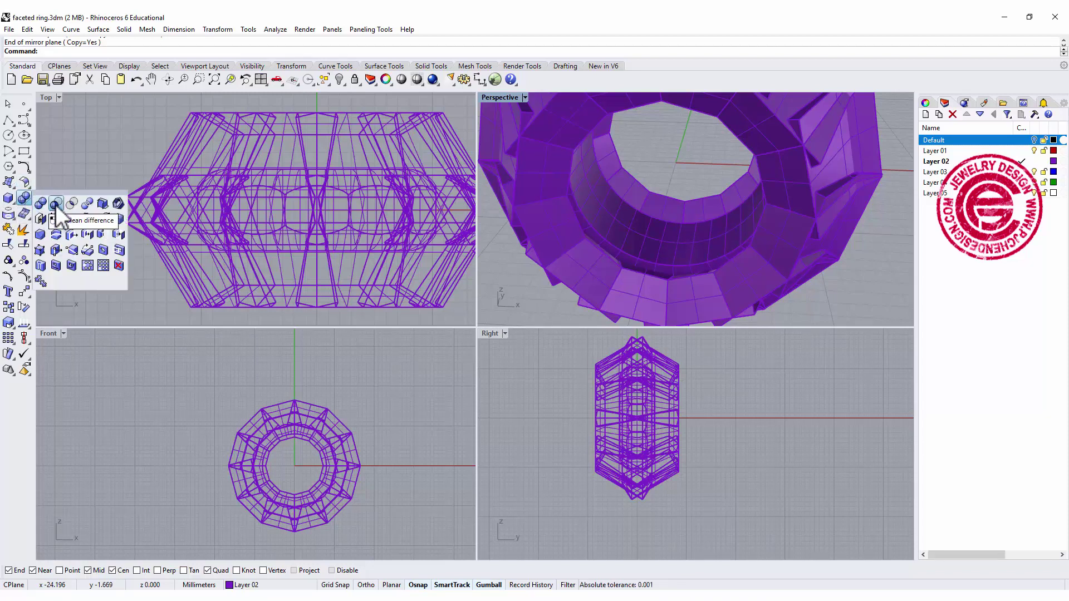
pyautogui.click(55, 205)
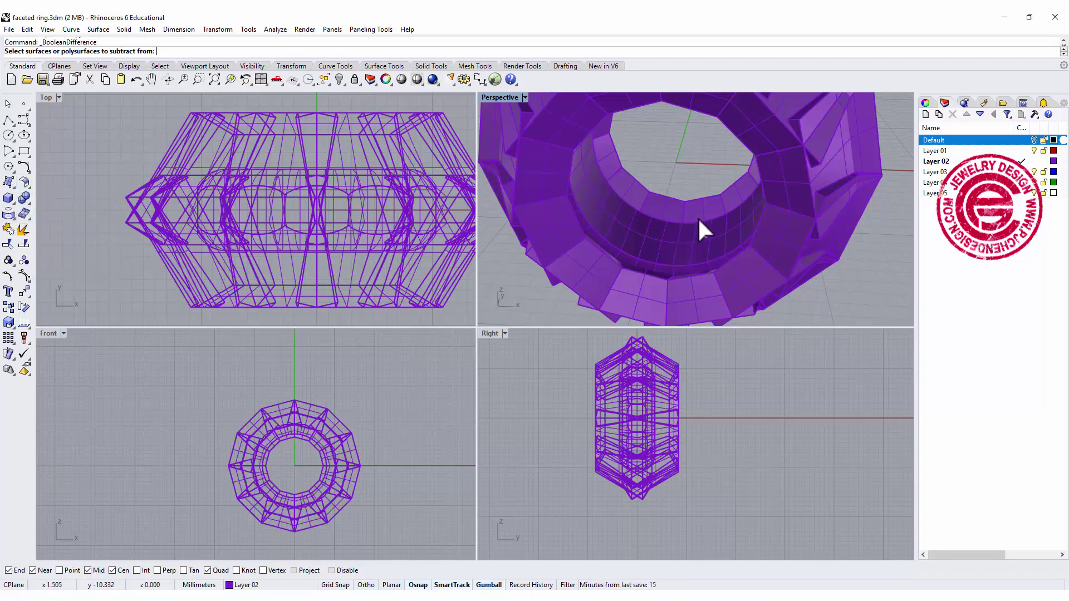
pyautogui.click(673, 265)
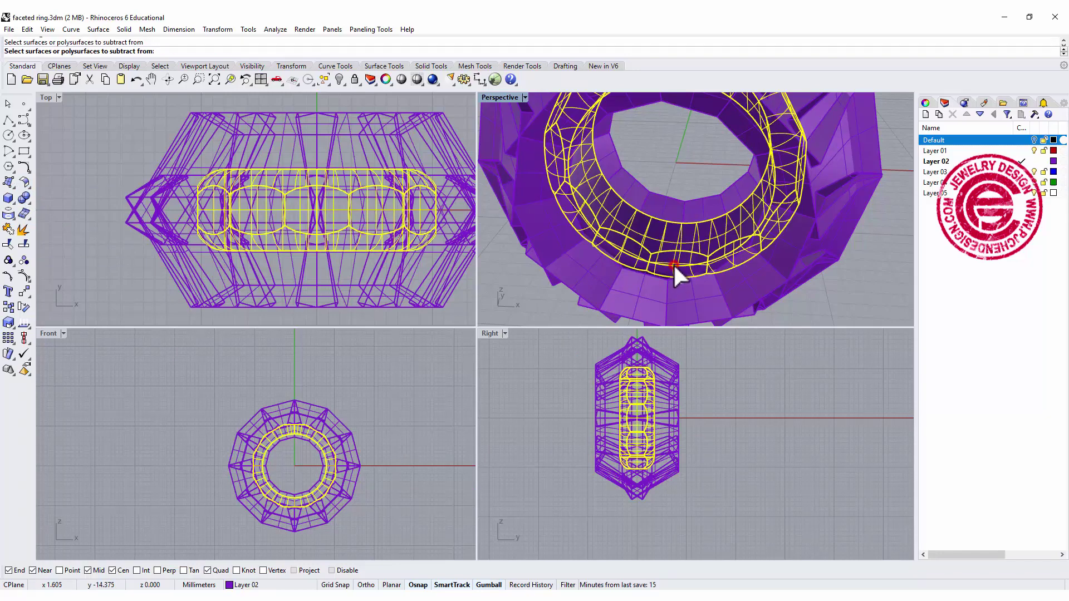
pyautogui.rightClick(688, 385)
pyautogui.click(675, 367)
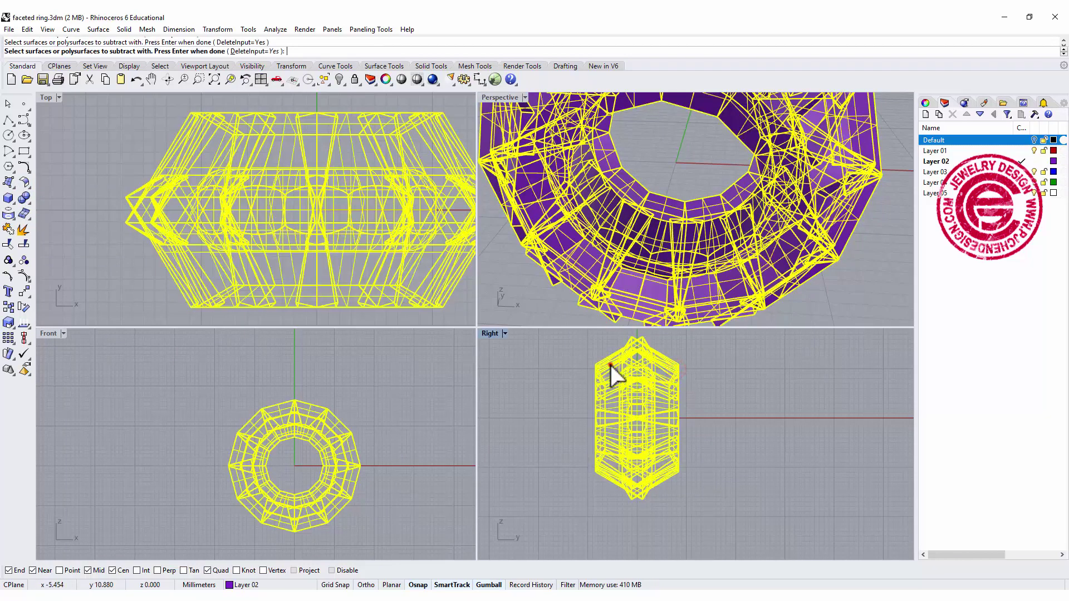
pyautogui.rightClick(704, 384)
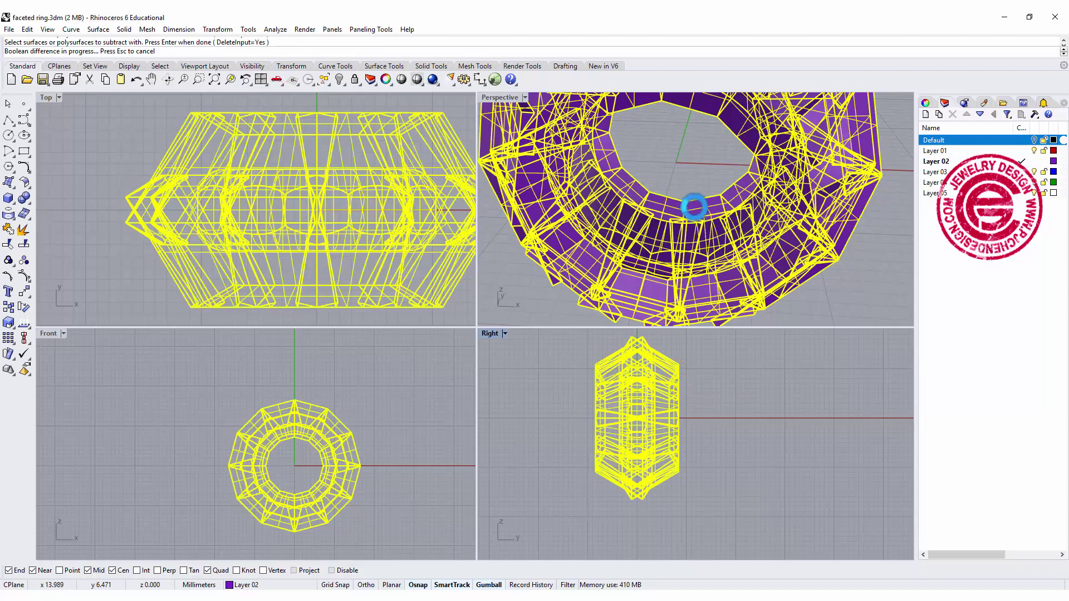
pyautogui.scroll(-5, 740, 177)
pyautogui.moveTo(773, 175); pyautogui.dragTo(664, 182, button='right')
pyautogui.scroll(3, 716, 166)
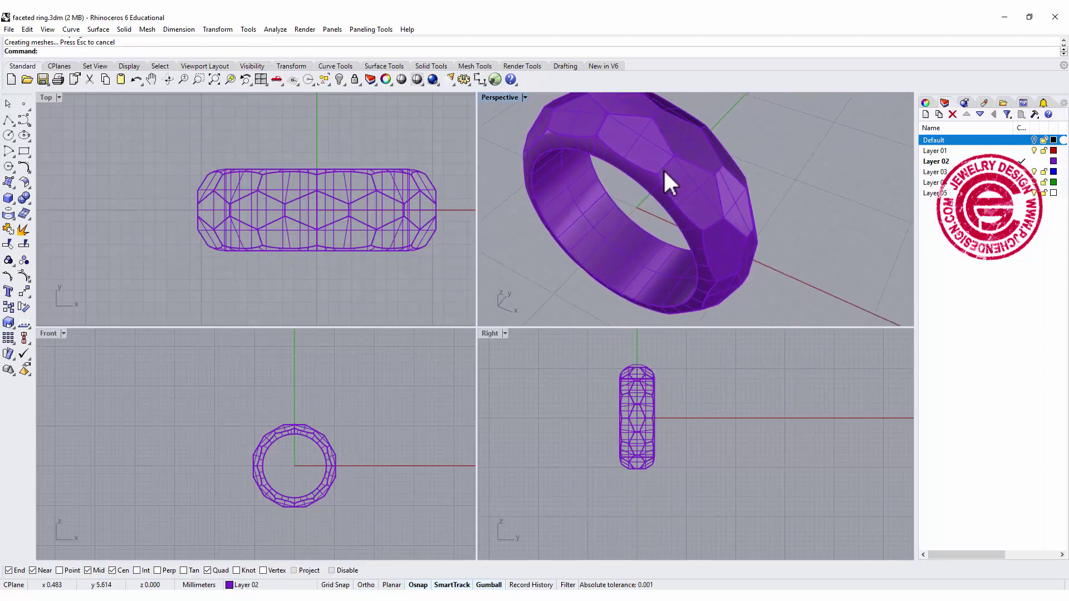
pyautogui.scroll(4, 651, 179)
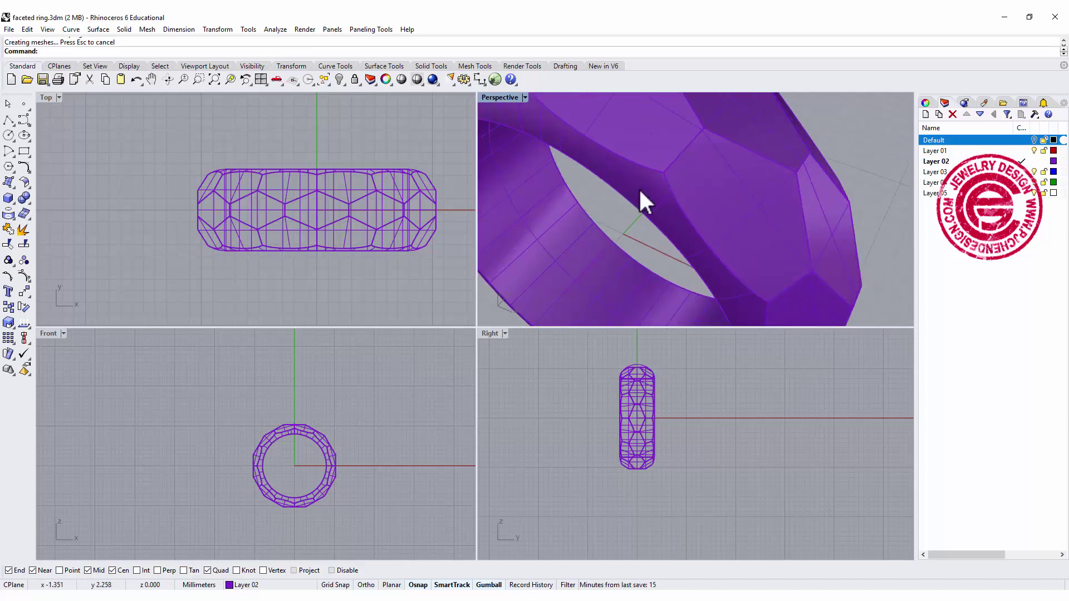
pyautogui.scroll(-2, 660, 183)
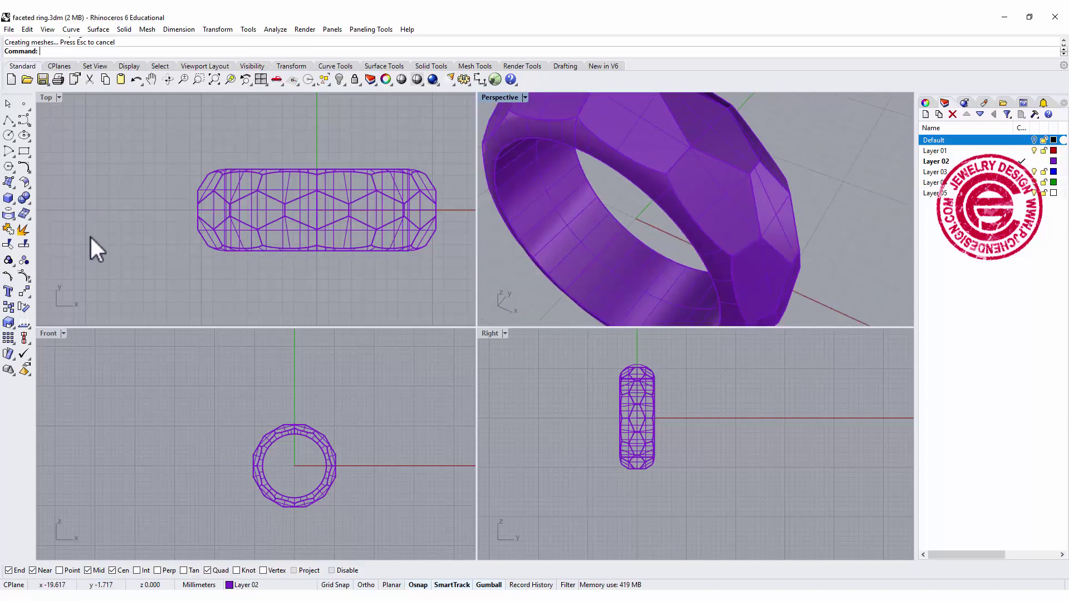
# Draw a new flat box solid.
pyautogui.click(13, 196)
pyautogui.click(264, 140)
pyautogui.click(383, 288)
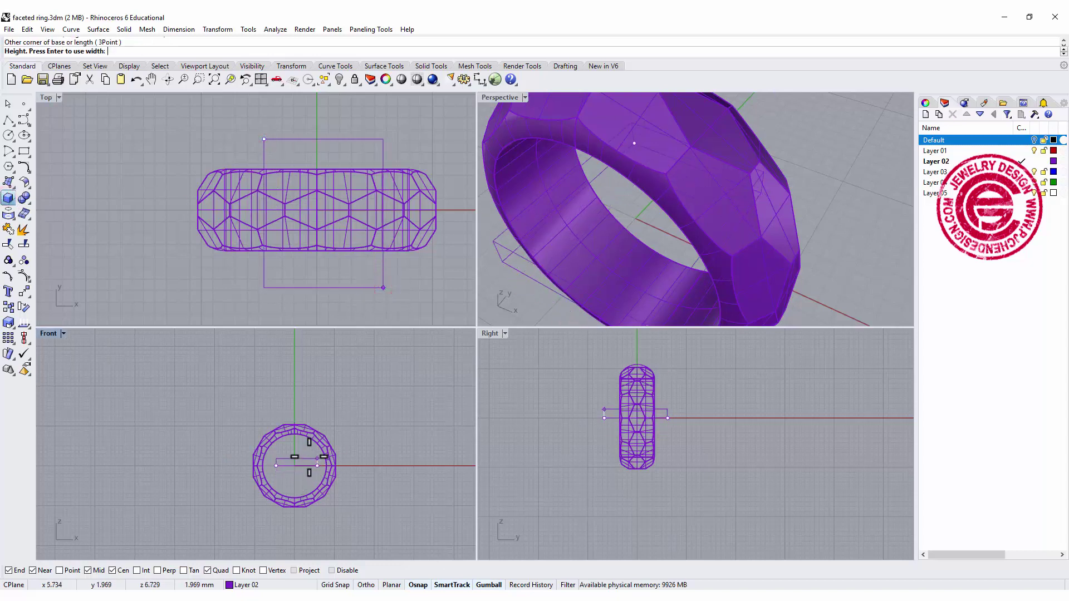
pyautogui.click(312, 452)
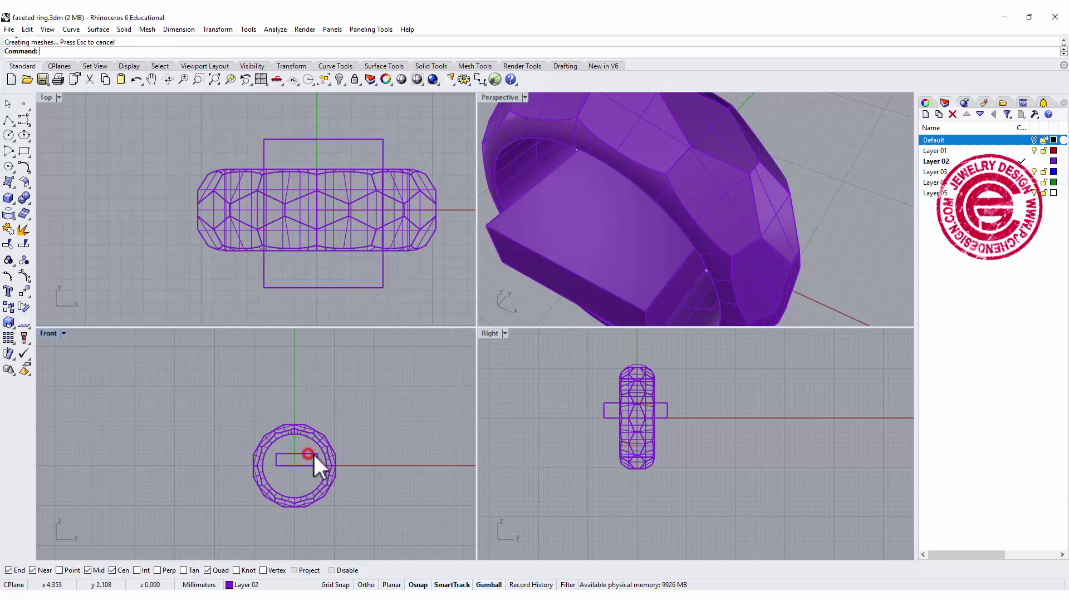
# Centre the new box and the ring on each other at the origin.
pyautogui.click(402, 245)
pyautogui.keyDown('shift'); pyautogui.click(382, 257); pyautogui.keyUp('shift')
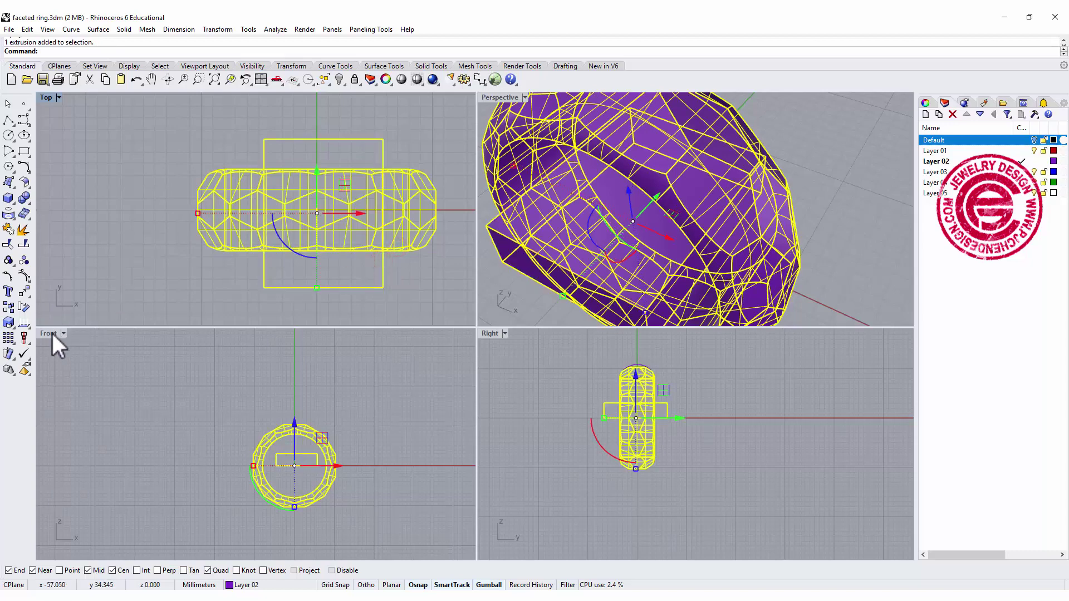
pyautogui.click(28, 343)
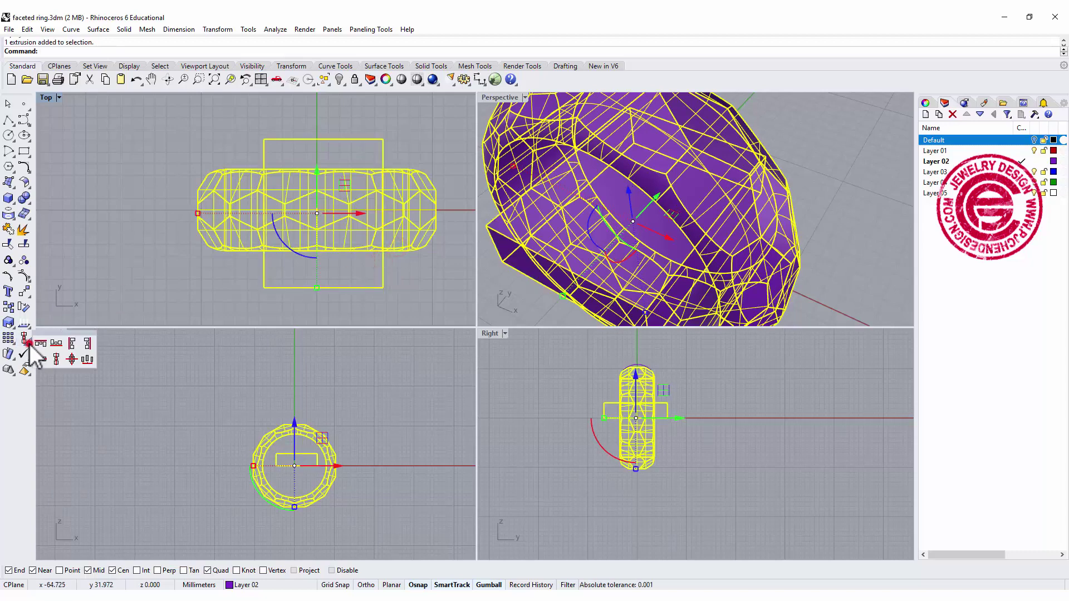
pyautogui.click(73, 361)
pyautogui.write('0')
pyautogui.press('Return')
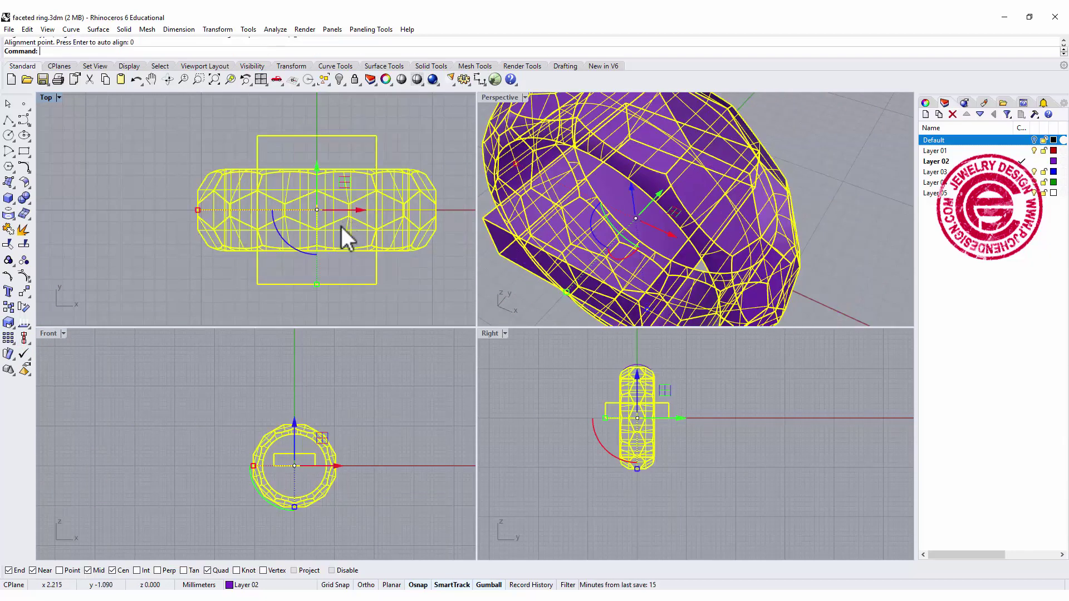
pyautogui.click(407, 280)
# Raise the box above the ring and tilt it toward the band in the Right view.
pyautogui.scroll(5, 609, 396)
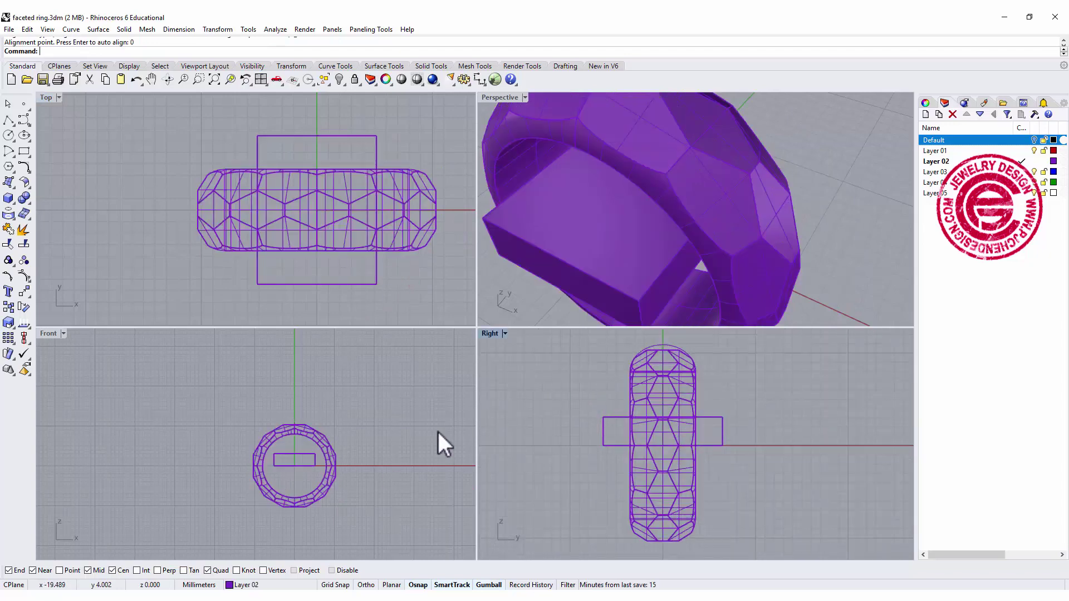
pyautogui.click(290, 452)
pyautogui.moveTo(290, 452); pyautogui.dragTo(308, 376)
pyautogui.moveTo(626, 395); pyautogui.dragTo(621, 451, button='right')
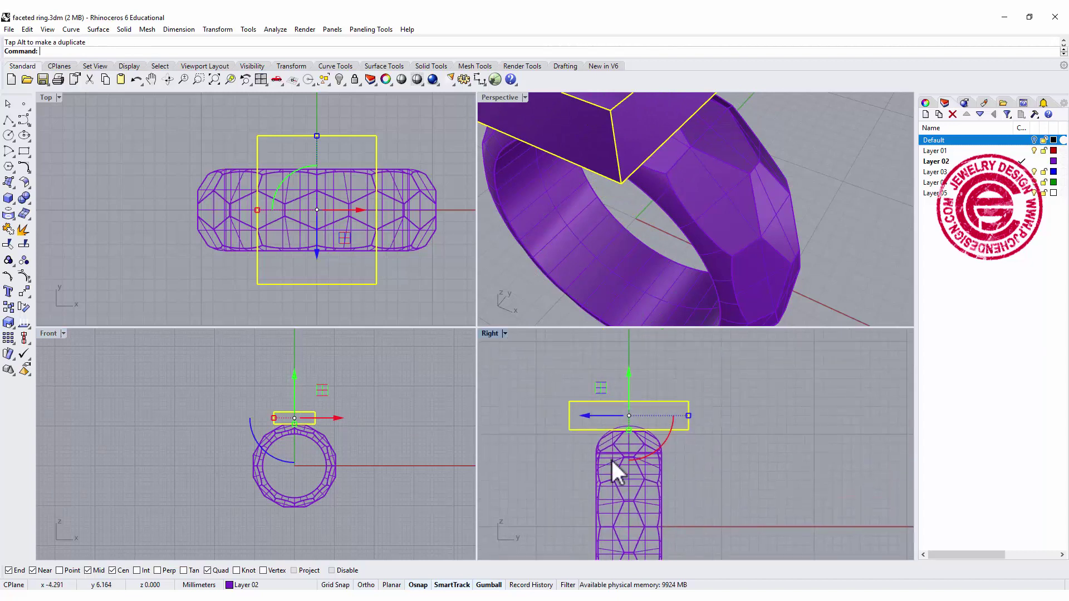
pyautogui.moveTo(657, 443); pyautogui.dragTo(686, 399)
pyautogui.moveTo(600, 399); pyautogui.dragTo(560, 424)
# Nudge the tilted box closer to the ring and check its position in Perspective.
pyautogui.click(853, 221)
pyautogui.moveTo(853, 220); pyautogui.dragTo(705, 240, button='right')
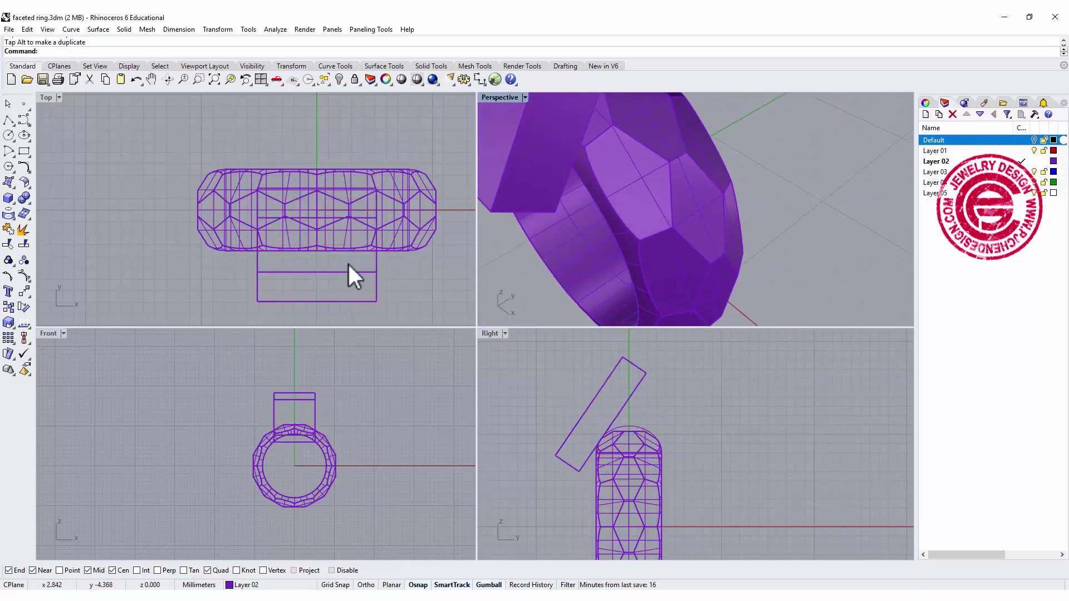
pyautogui.scroll(3, 591, 454)
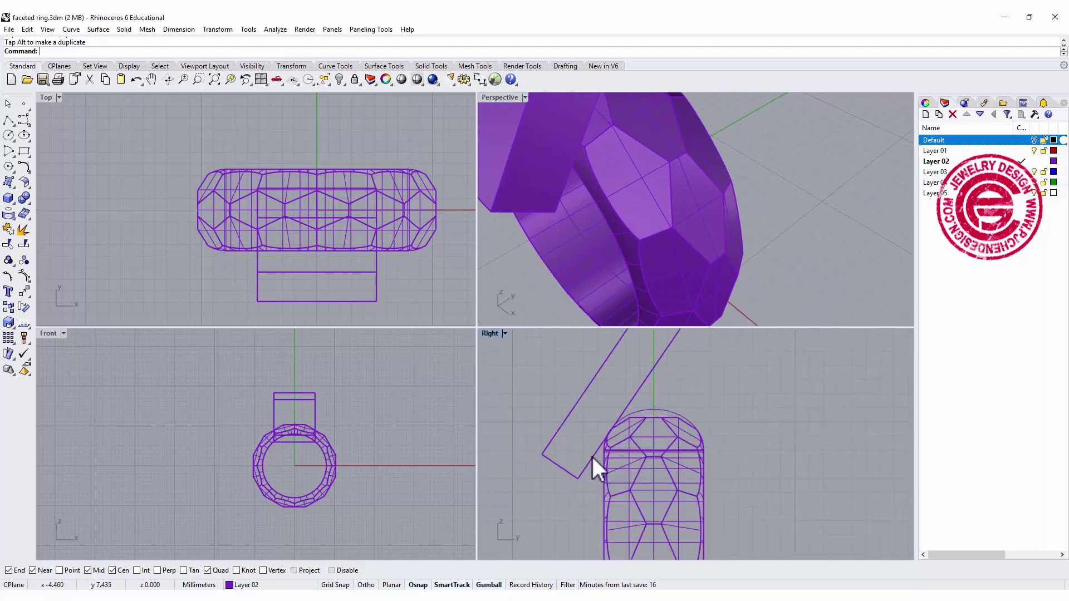
pyautogui.click(595, 451)
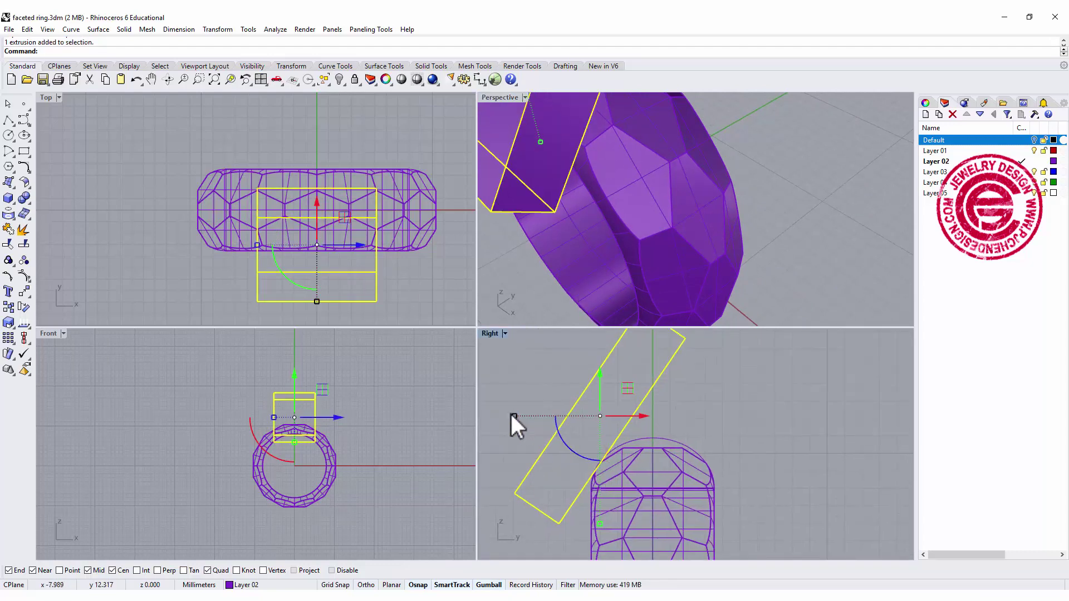
pyautogui.moveTo(628, 389); pyautogui.dragTo(626, 390)
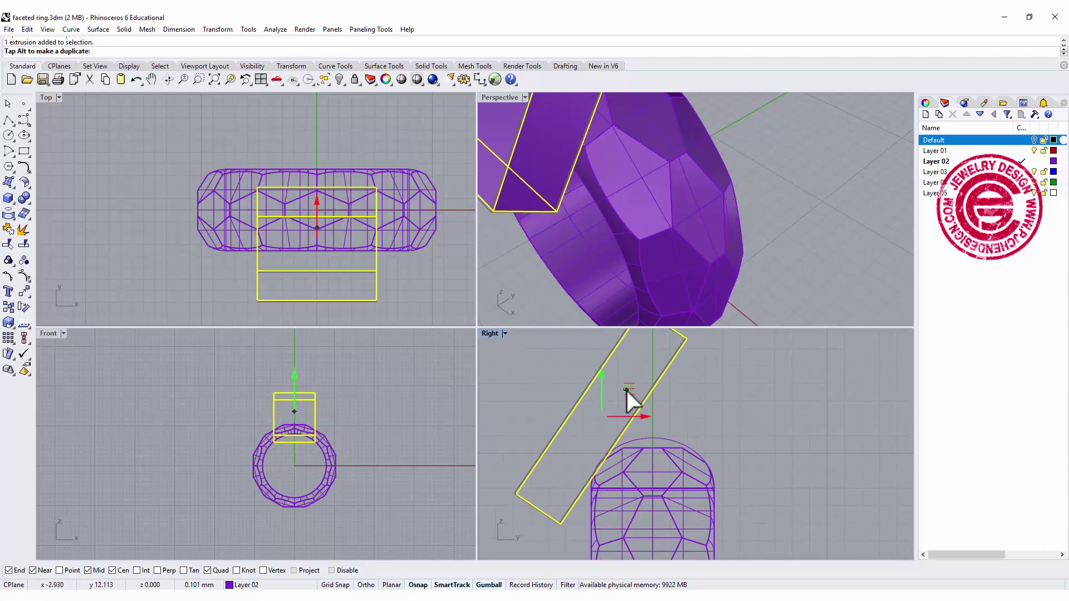
pyautogui.click(770, 382)
pyautogui.moveTo(701, 190); pyautogui.dragTo(699, 232, button='right')
# Trial-subtract the box from the ring, inspect the cut, then undo it.
pyautogui.click(29, 203)
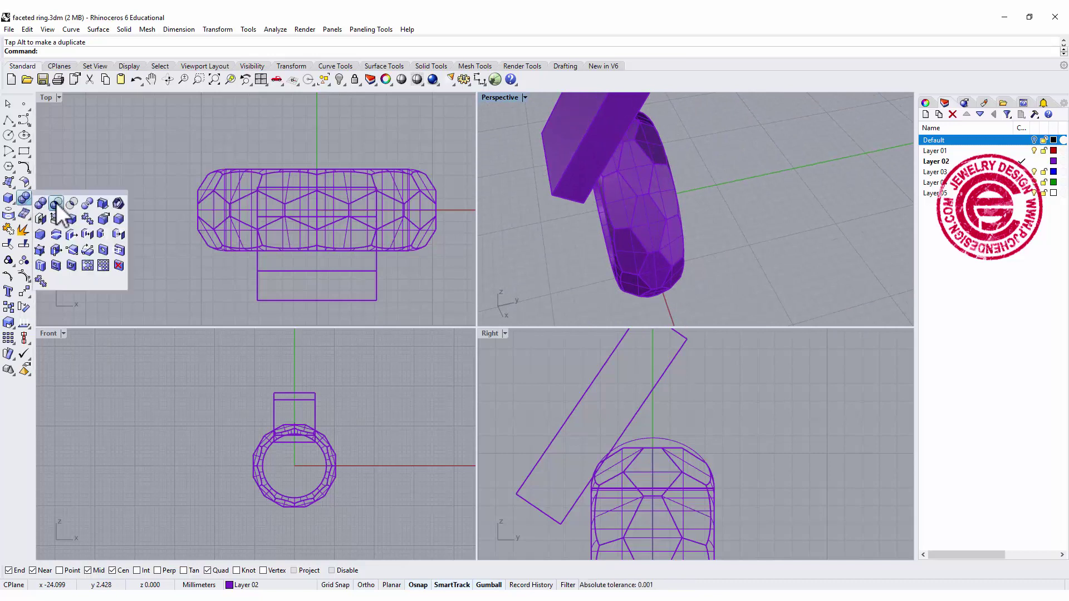
pyautogui.click(55, 202)
pyautogui.click(650, 220)
pyautogui.press('Return')
pyautogui.click(576, 193)
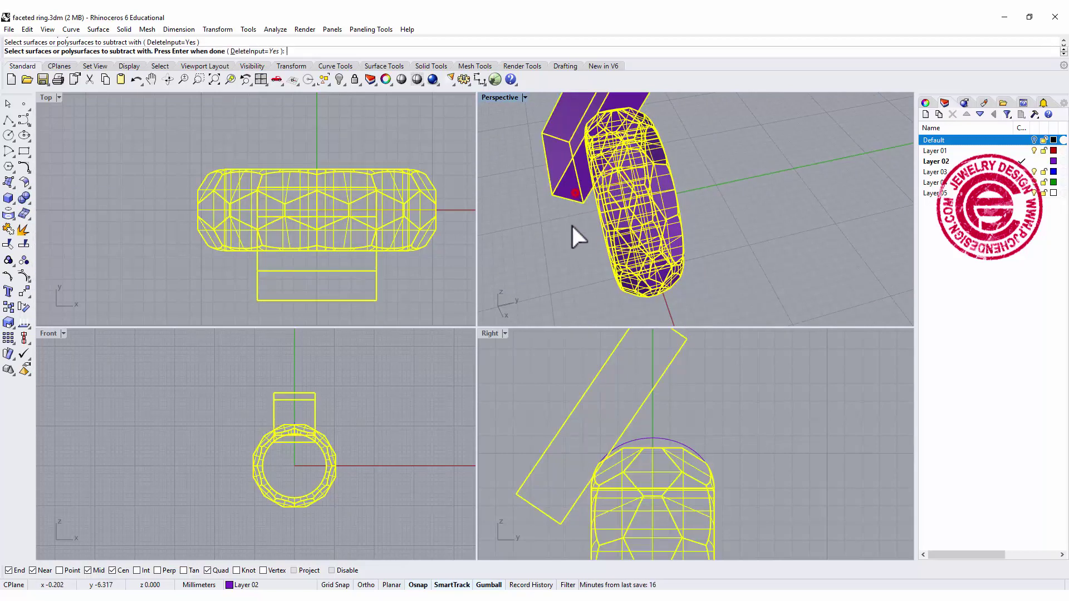
pyautogui.press('Return')
pyautogui.moveTo(617, 189); pyautogui.dragTo(679, 206, button='right')
pyautogui.scroll(3, 653, 199)
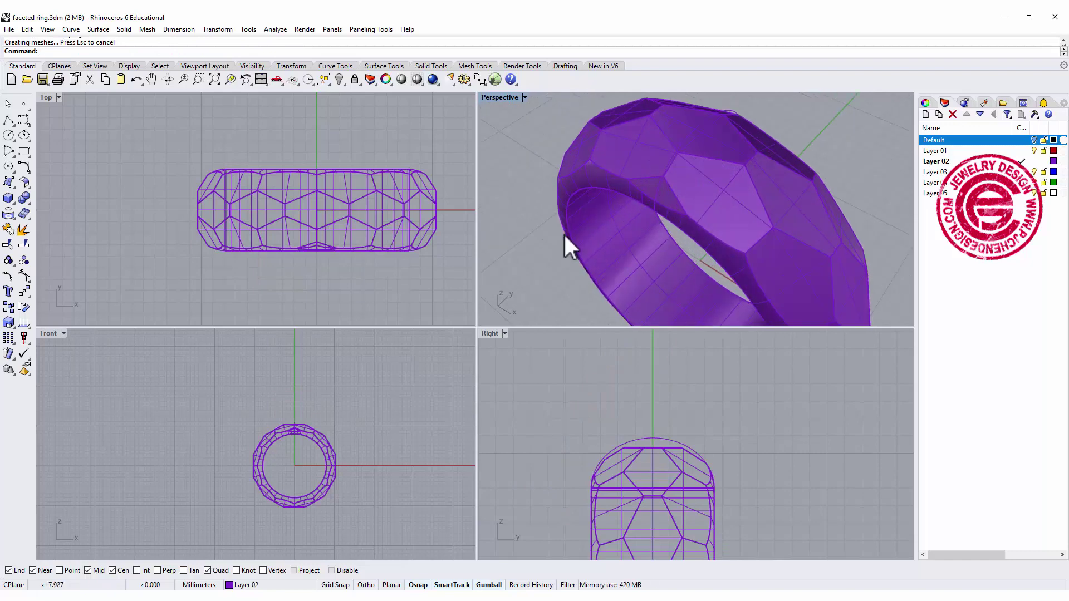
pyautogui.hotkey('ctrl', 'z')
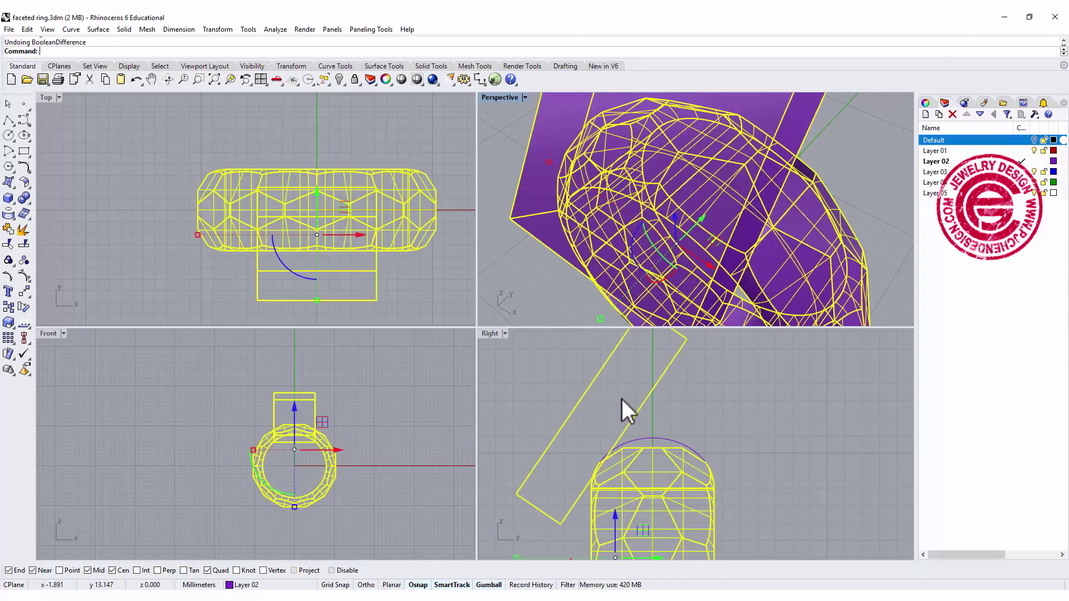
# Re-tilt the cutting box and shift it slightly against the ring.
pyautogui.click(689, 420)
pyautogui.click(626, 432)
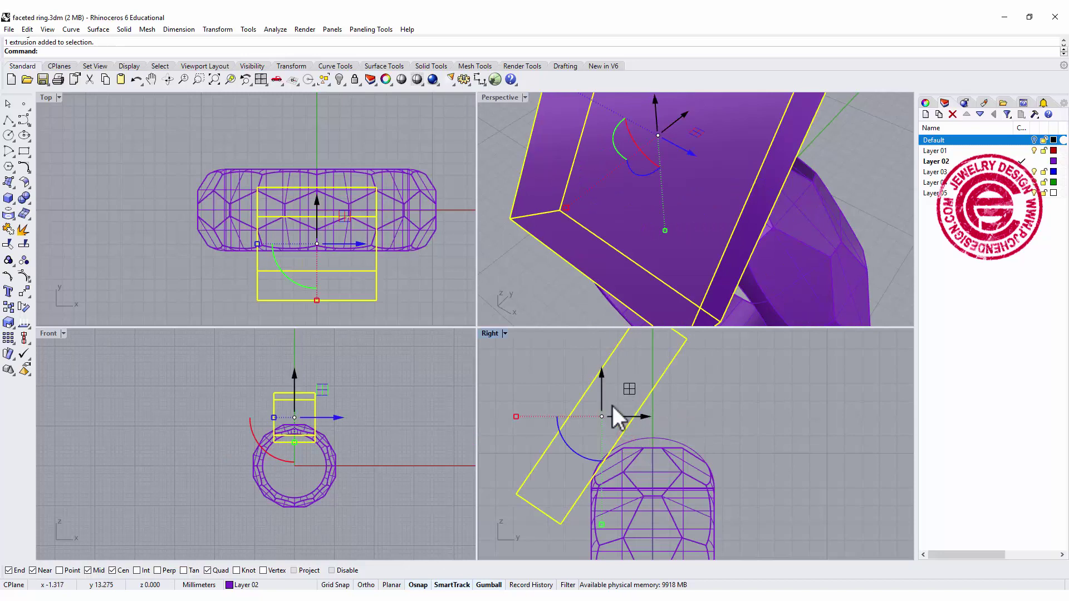
pyautogui.moveTo(565, 440); pyautogui.dragTo(566, 440)
pyautogui.moveTo(626, 386); pyautogui.dragTo(625, 396)
pyautogui.click(762, 415)
# Run a second trial Boolean Difference with the adjusted box, inspect it, and undo.
pyautogui.click(23, 198)
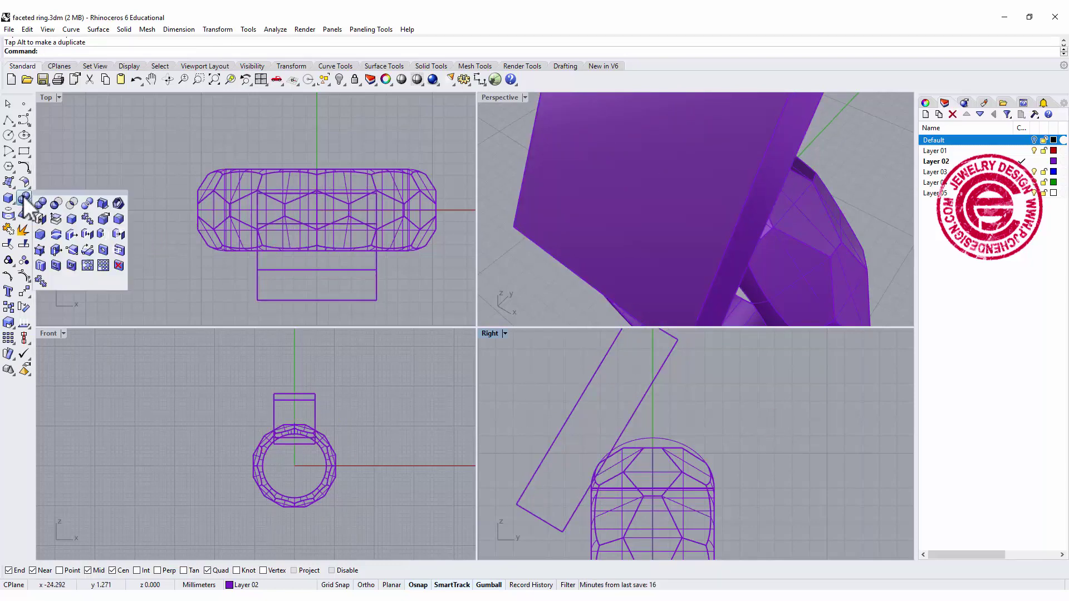
pyautogui.click(56, 203)
pyautogui.click(770, 260)
pyautogui.press('Return')
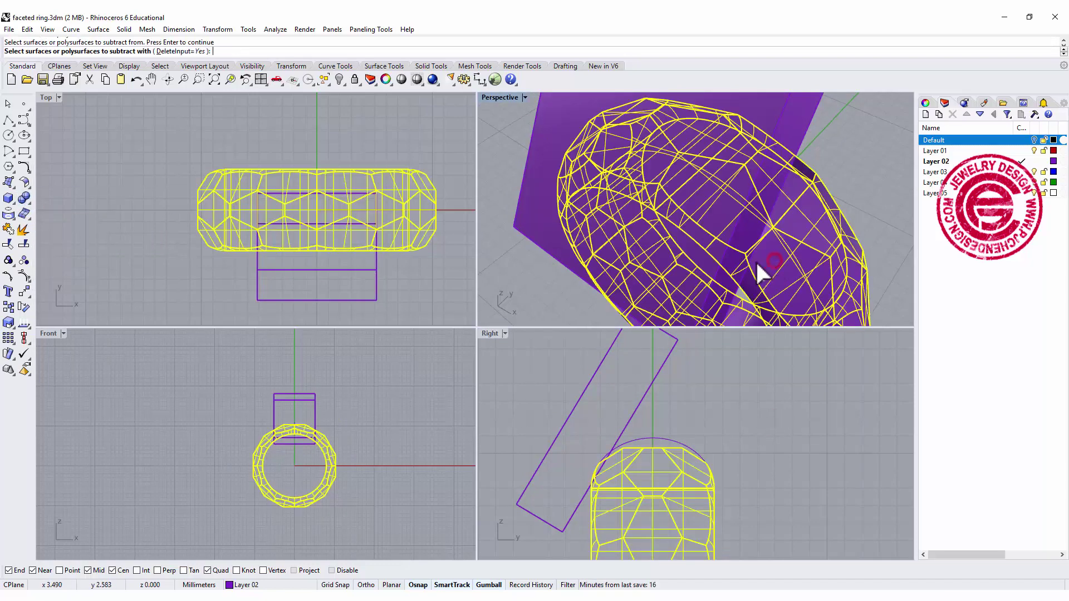
pyautogui.click(742, 254)
pyautogui.press('Return')
pyautogui.moveTo(739, 257); pyautogui.dragTo(715, 223, button='right')
pyautogui.hotkey('ctrl', 'z')
# Polar-array the cutting box into 12 copies around the origin over 360°.
pyautogui.press('Escape')
pyautogui.click(376, 301)
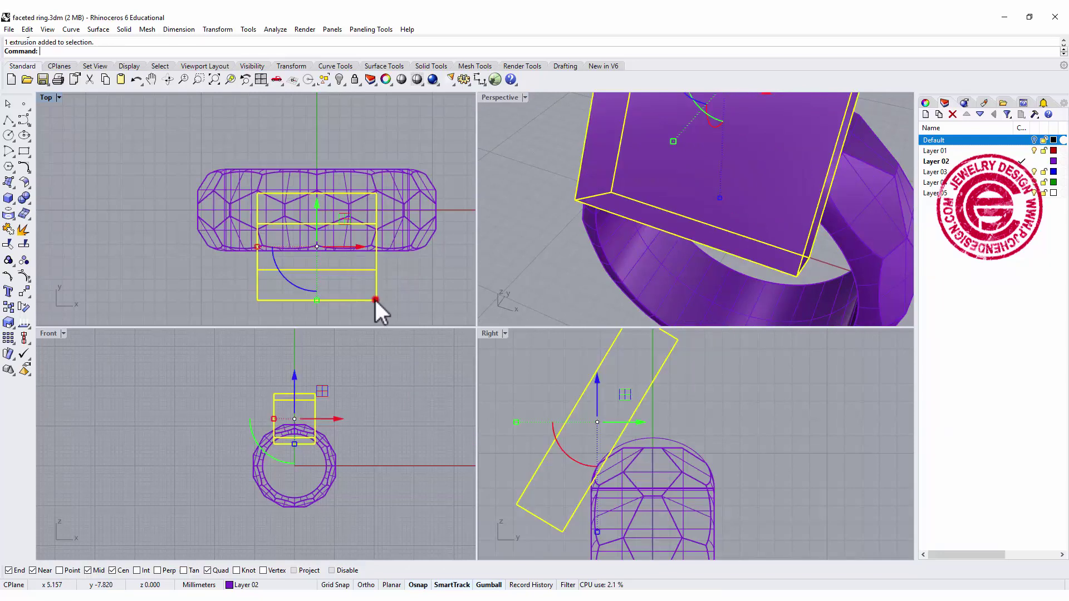
pyautogui.click(10, 343)
pyautogui.click(41, 343)
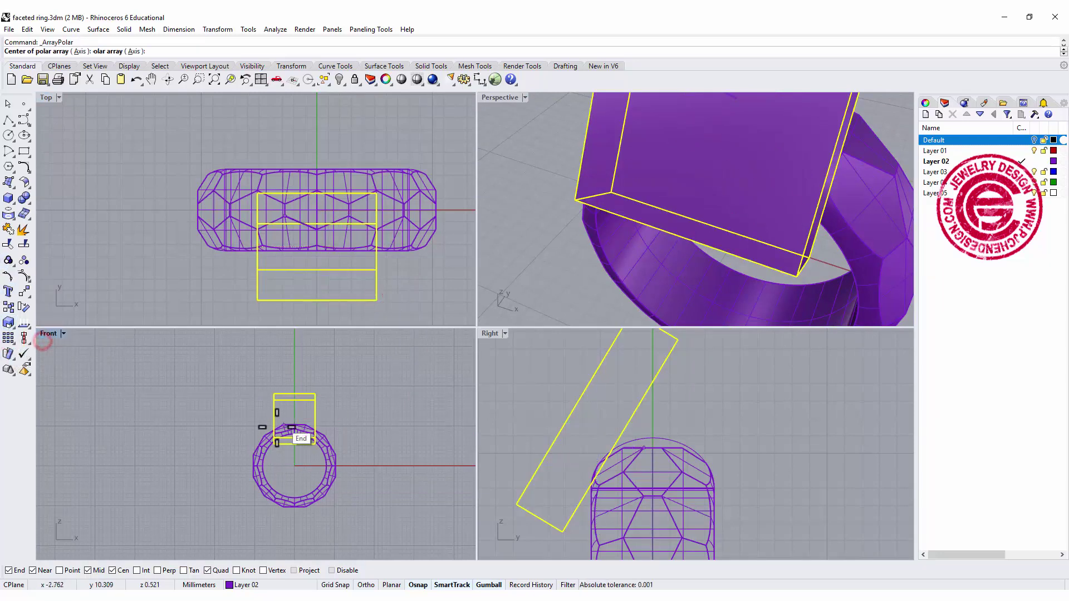
pyautogui.write('0')
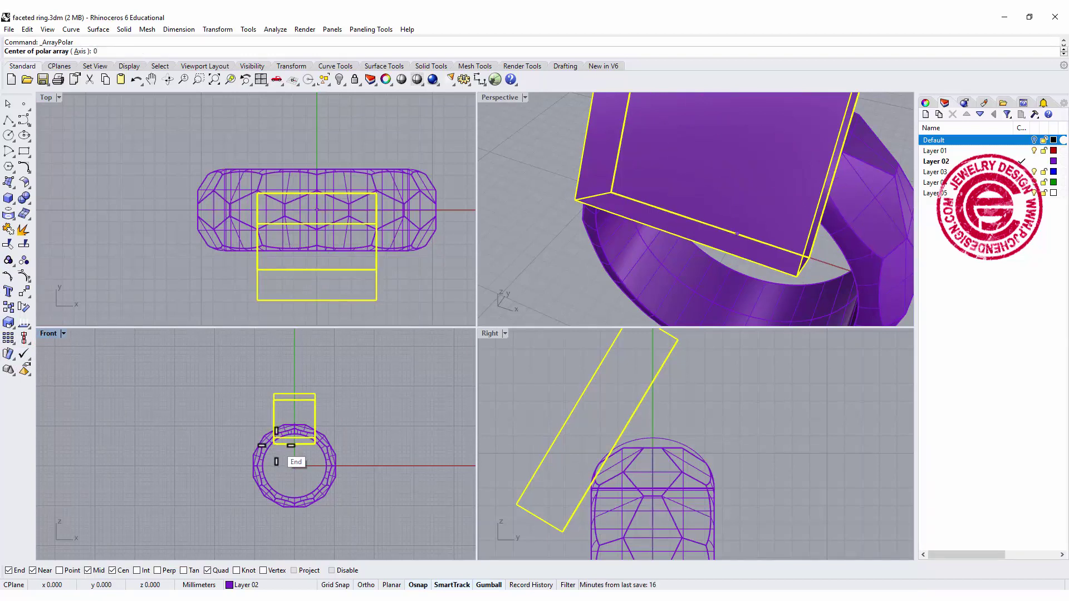
pyautogui.press('Return')
pyautogui.press('Return')
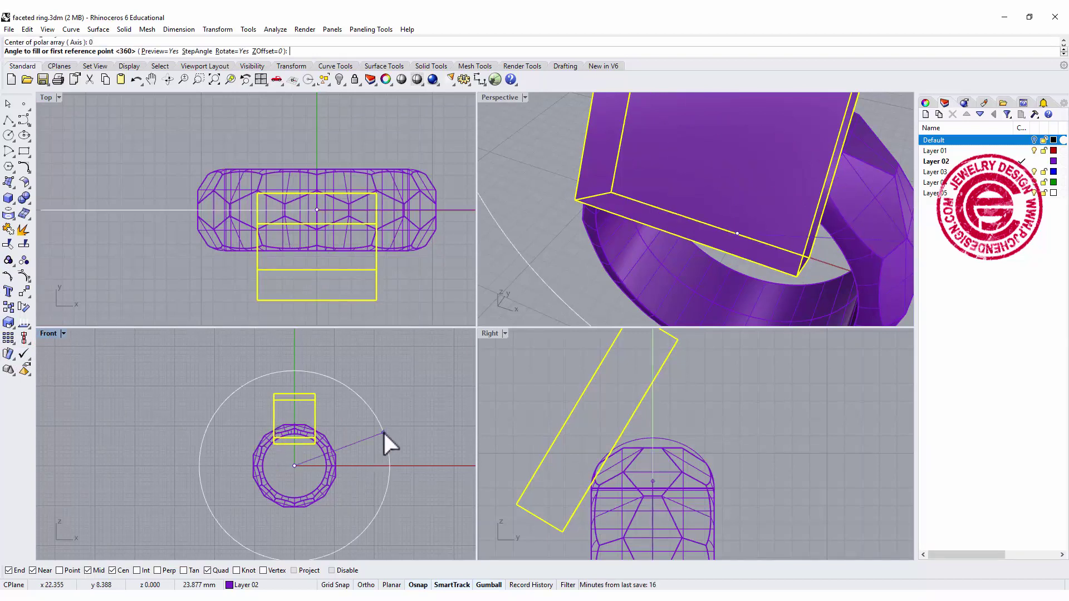
pyautogui.press('Return')
pyautogui.press('Return')
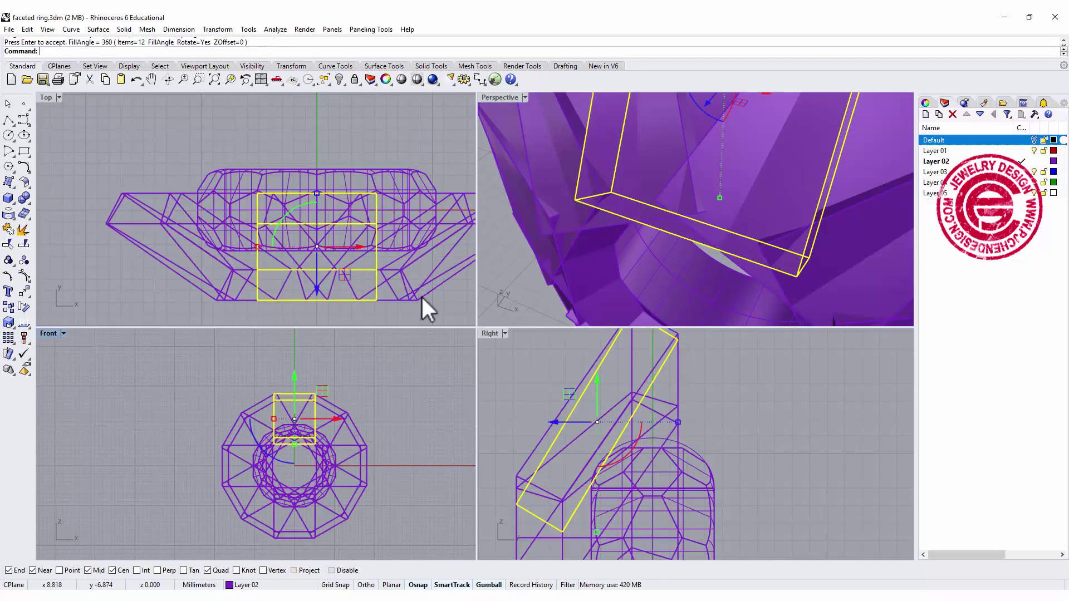
# Mirror the twelve arrayed boxes across the ring's middle to the opposite side.
pyautogui.click(440, 309)
pyautogui.moveTo(440, 310); pyautogui.dragTo(186, 285)
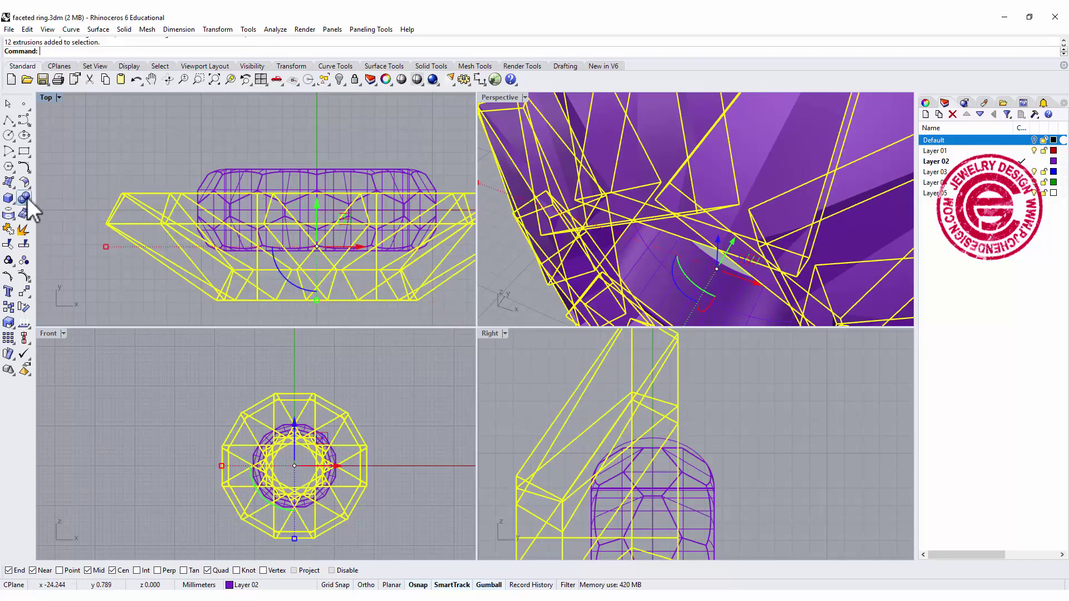
pyautogui.click(24, 198)
pyautogui.moveTo(266, 252); pyautogui.dragTo(182, 249, button='right')
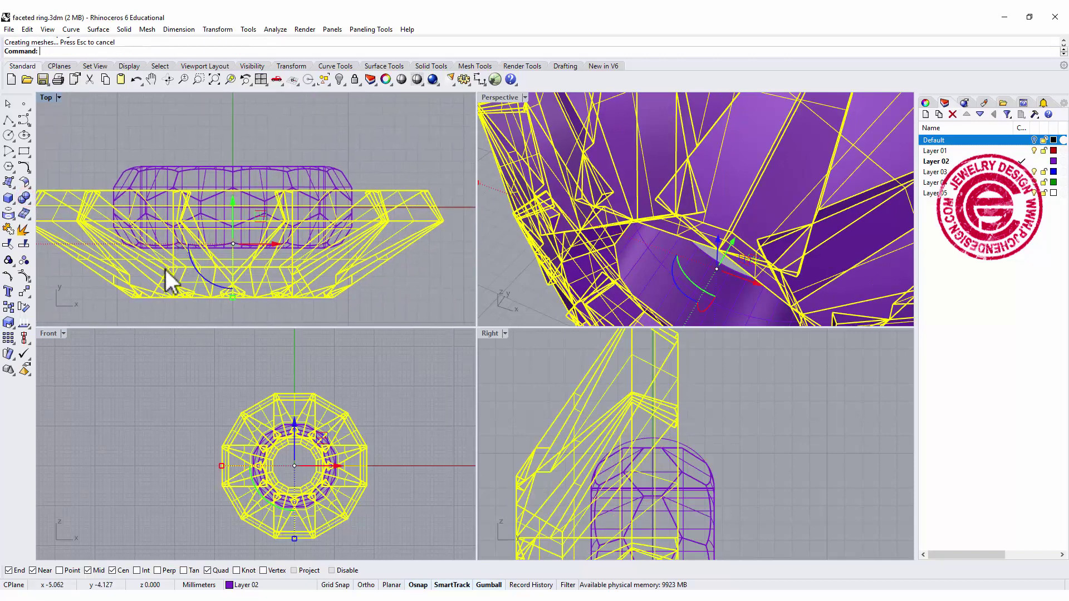
pyautogui.click(25, 298)
pyautogui.click(126, 306)
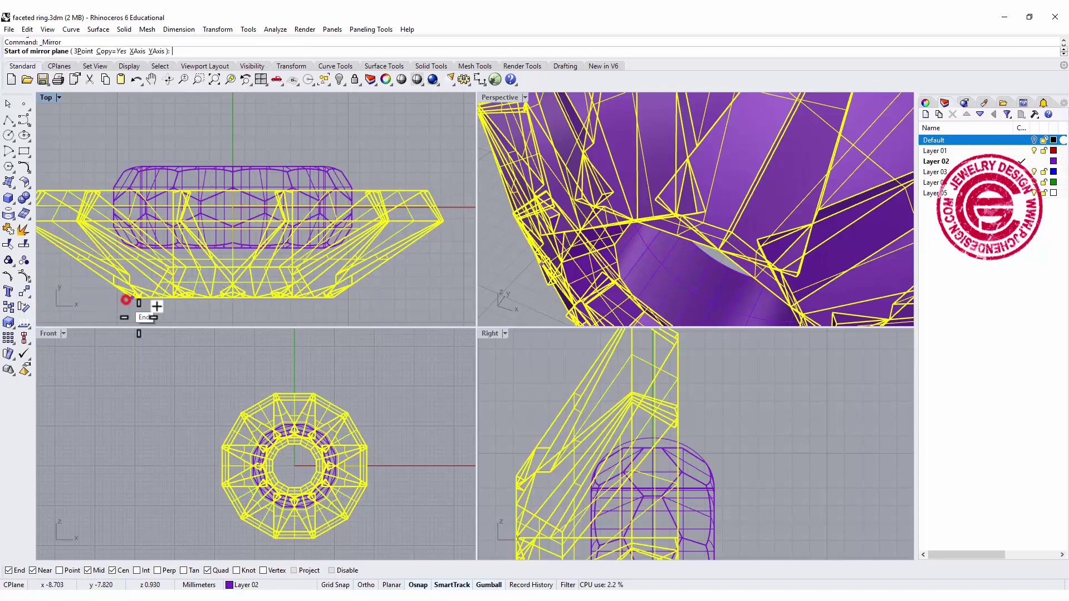
pyautogui.click(376, 253)
pyautogui.click(452, 236)
pyautogui.scroll(-3, 516, 288)
pyautogui.click(516, 288)
pyautogui.moveTo(513, 291); pyautogui.dragTo(764, 248, button='right')
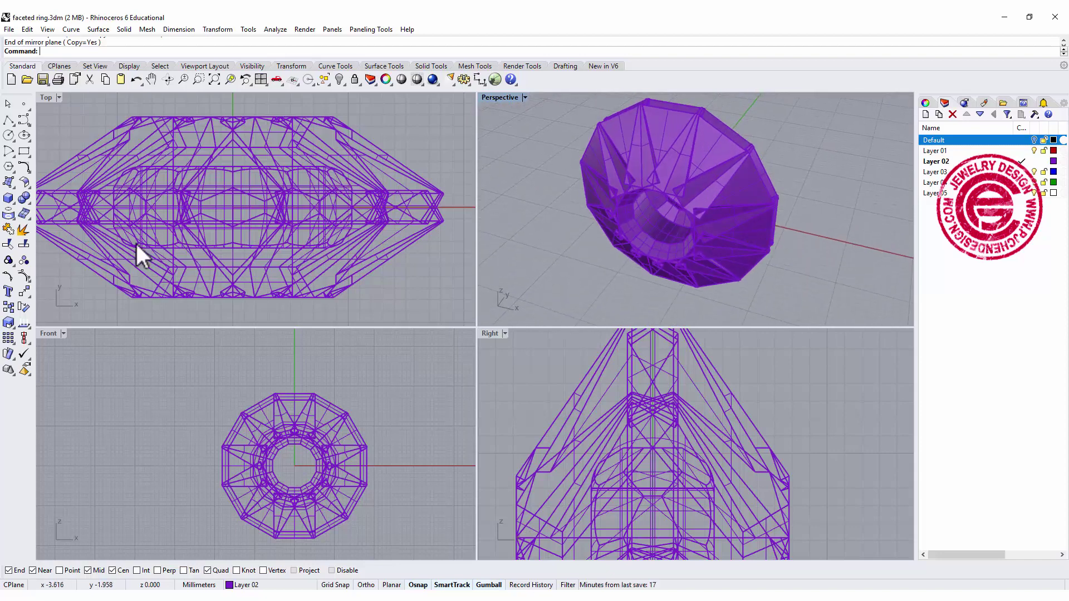
# Boolean-subtract the mirrored arrayed boxes from the ring band, then maximize and orbit the Perspective view.
pyautogui.click(63, 290)
pyautogui.click(24, 199)
pyautogui.click(56, 199)
pyautogui.scroll(3, 678, 242)
pyautogui.scroll(3, 678, 241)
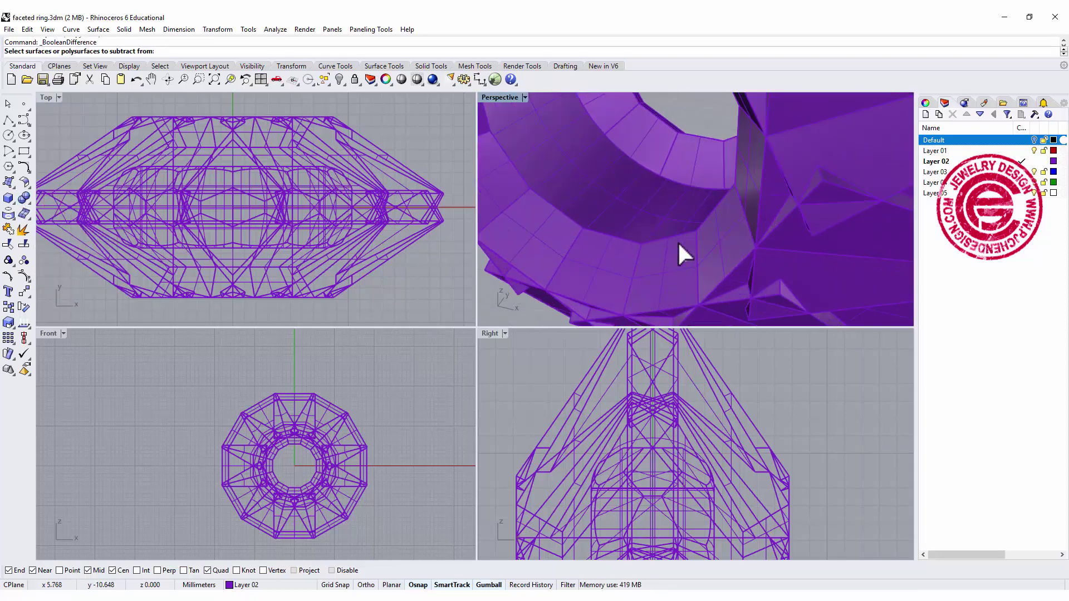
pyautogui.click(639, 218)
pyautogui.scroll(-5, 679, 259)
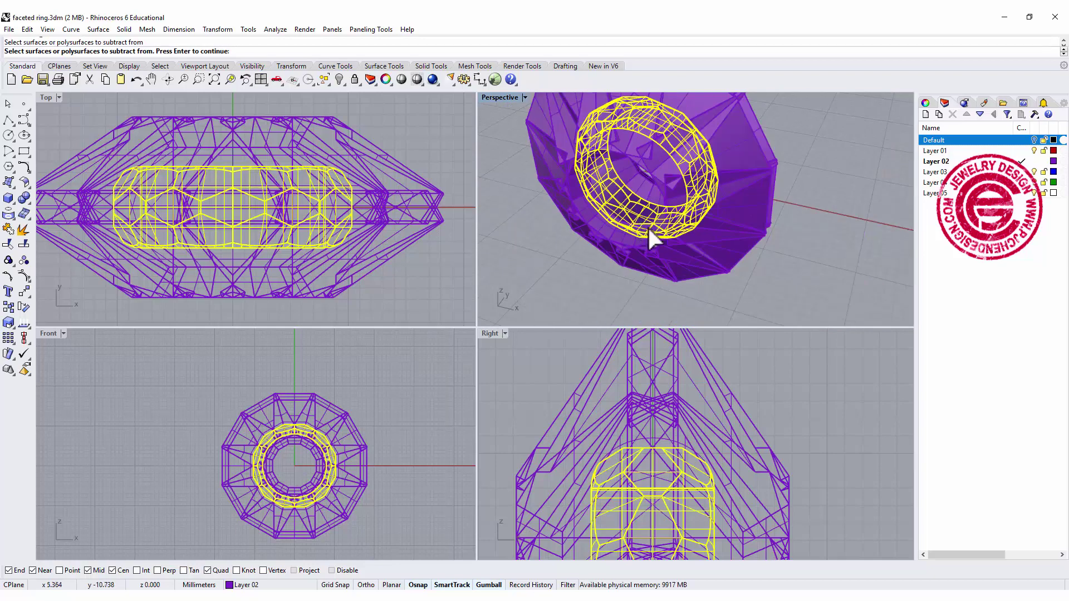
pyautogui.click(731, 253)
pyautogui.press('Return')
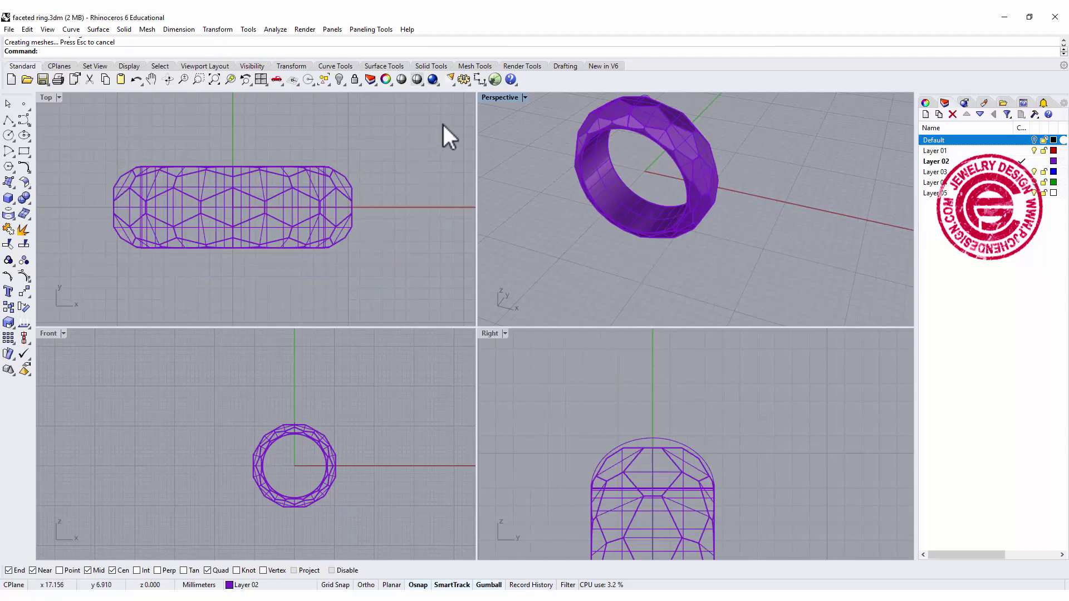
pyautogui.doubleClick(487, 97)
pyautogui.moveTo(358, 222); pyautogui.dragTo(503, 313, button='right')
pyautogui.scroll(3, 584, 265)
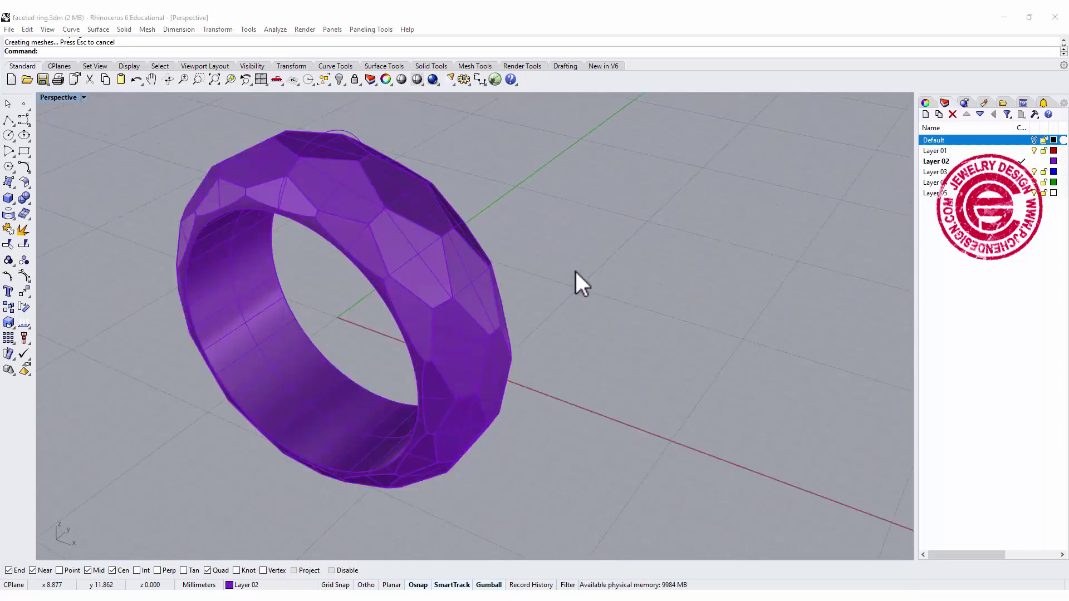
pyautogui.moveTo(580, 305)
pyautogui.mouseDown(button='right')
pyautogui.moveTo(625, 296)
pyautogui.moveTo(512, 300)
pyautogui.moveTo(566, 297)
pyautogui.mouseUp(button='right')
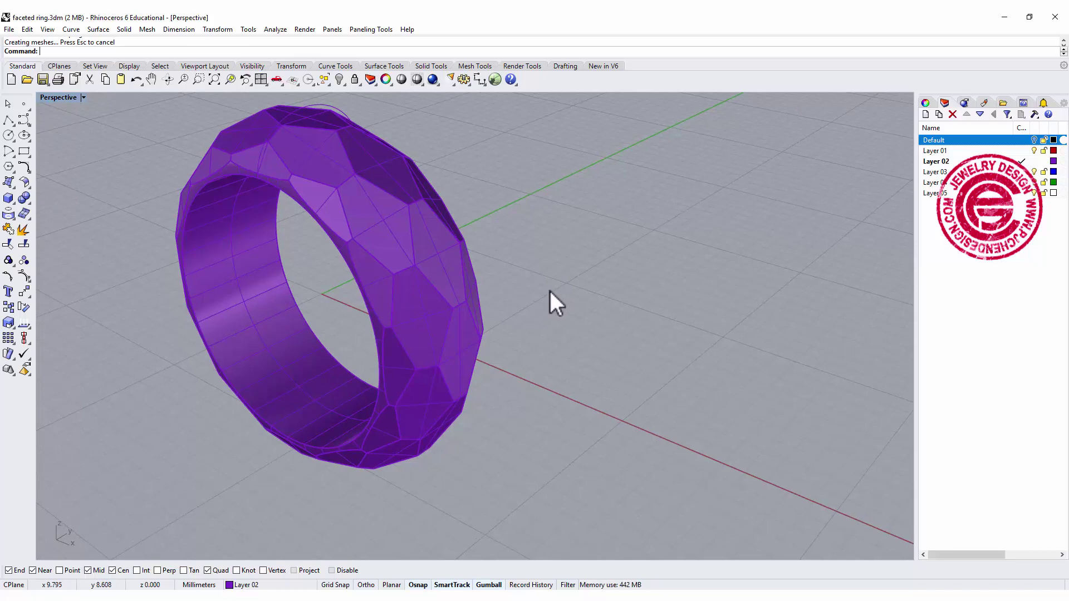
pyautogui.moveTo(550, 290)
pyautogui.mouseDown(button='right')
pyautogui.moveTo(692, 293)
pyautogui.moveTo(540, 294)
pyautogui.mouseUp(button='right')
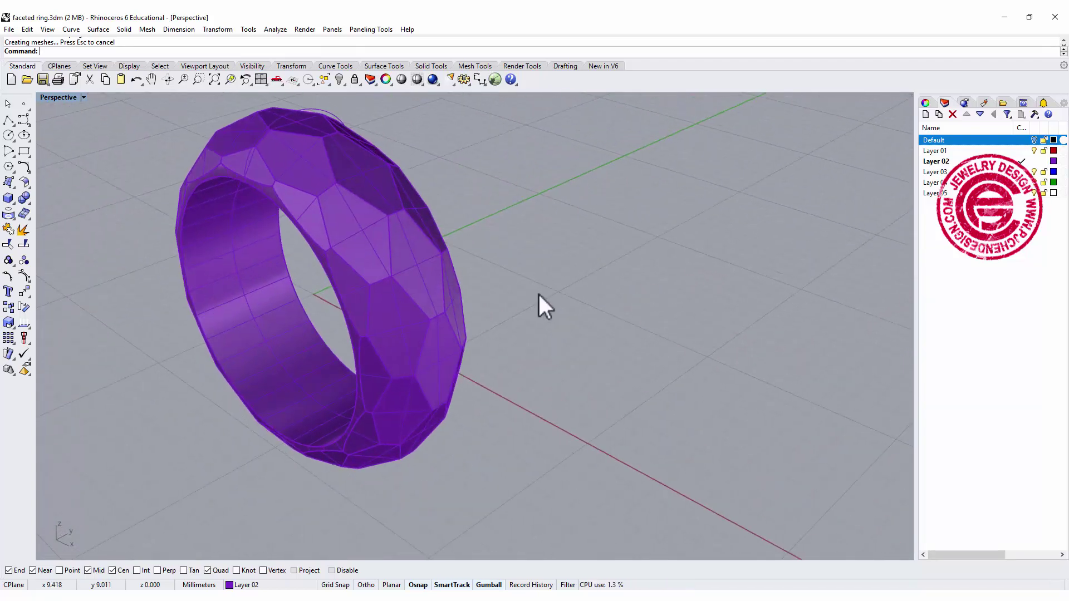